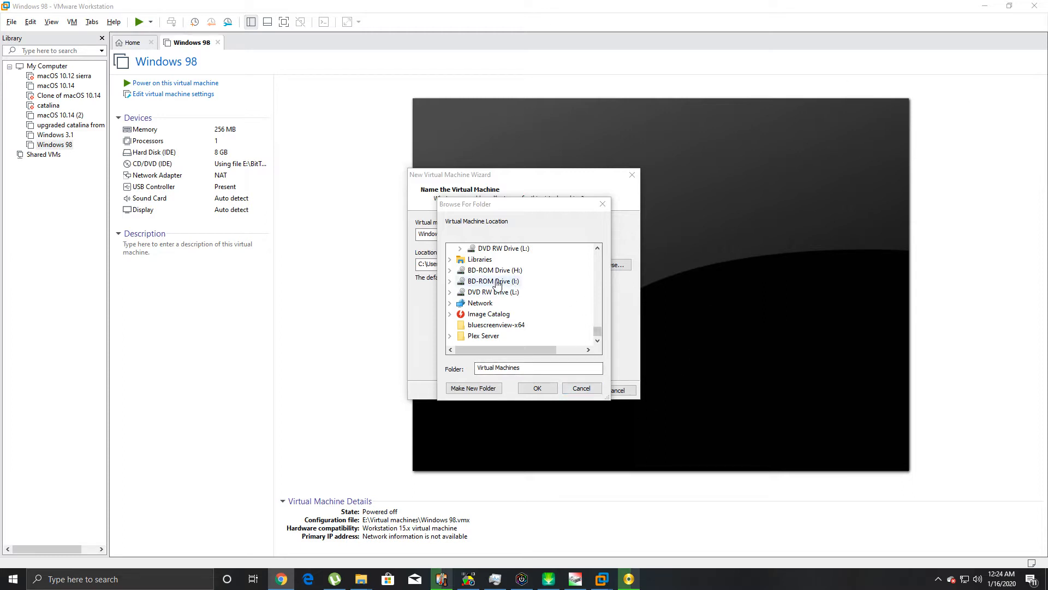
- Set the virtual machine's location to the Virtual machines folder on WesternDigital5 (E:) and continue despite the existing virtual machine there
scroll(497, 281, "up", 2)
double_click(505, 248)
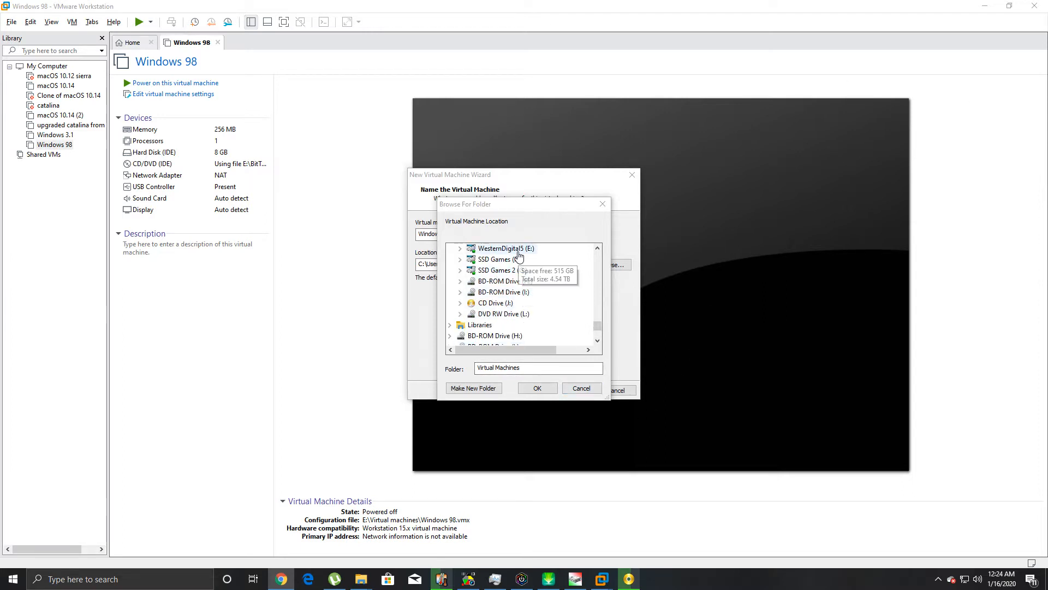
scroll(522, 306, "down", 2)
scroll(521, 307, "down", 4)
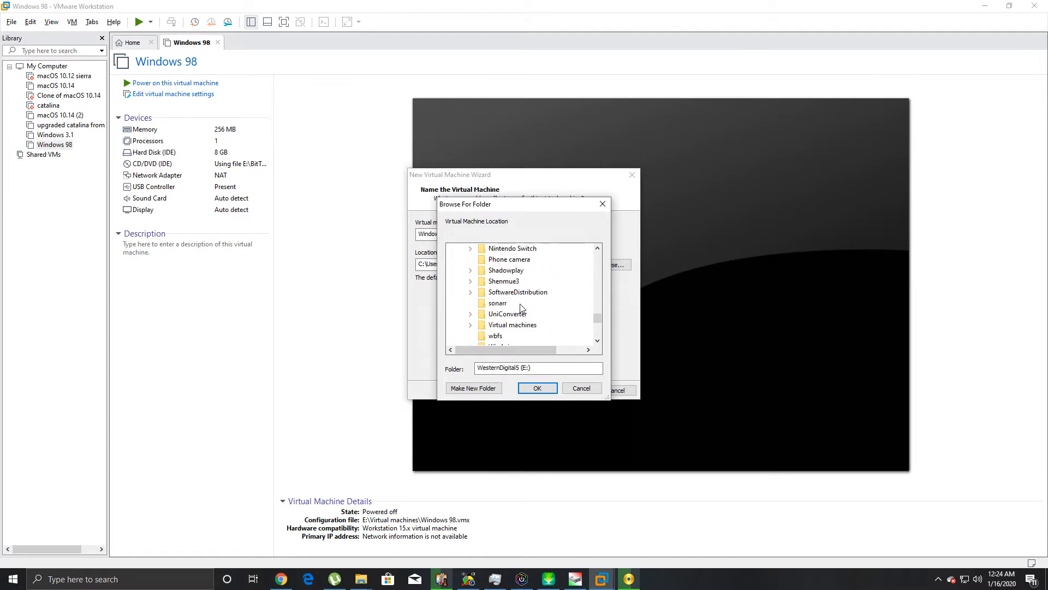
scroll(553, 319, "down", 1)
scroll(553, 319, "down", 2)
scroll(554, 320, "up", 1)
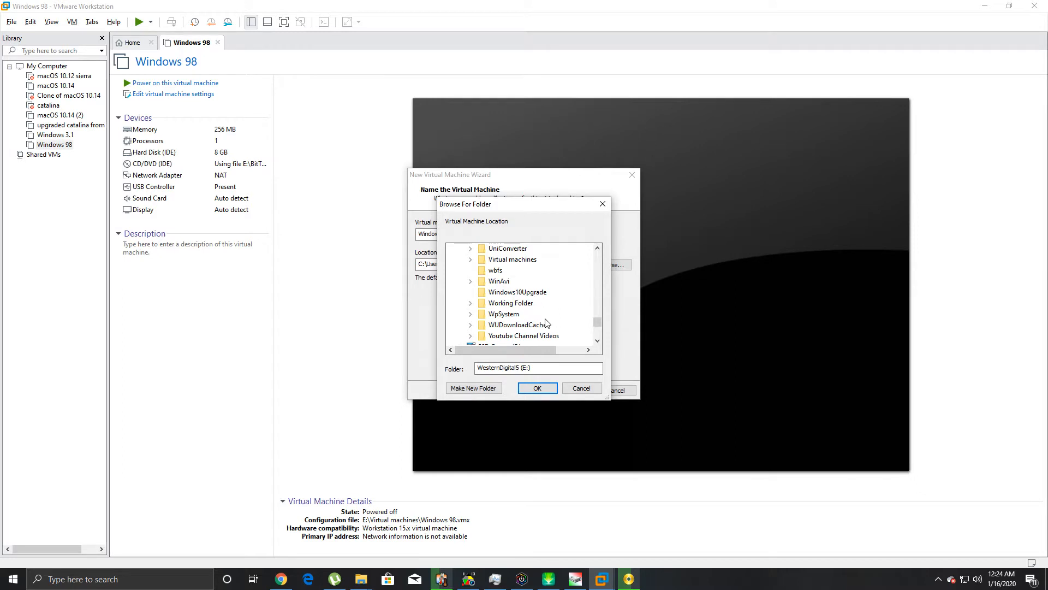
double_click(508, 260)
left_click(537, 388)
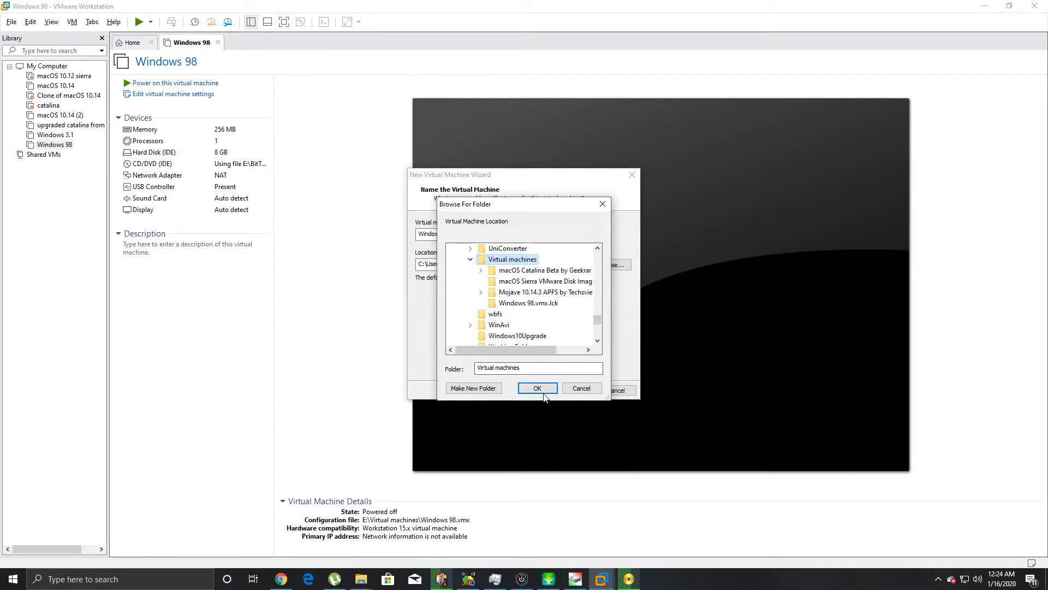
left_click(578, 388)
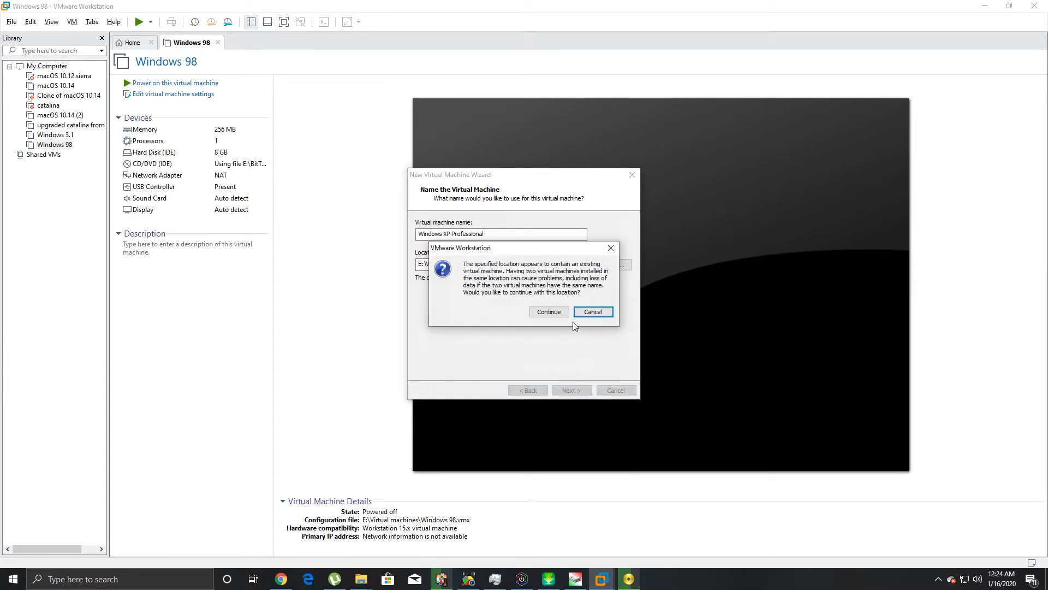
left_click(556, 311)
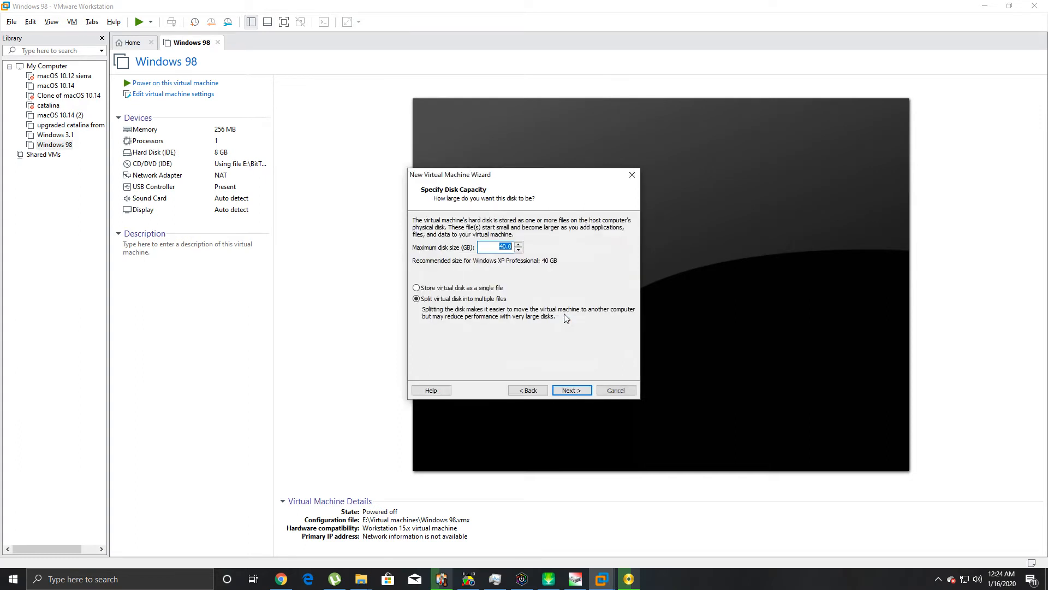
- Store the virtual disk as a single file and finish creating the Windows XP Professional virtual machine
left_click(475, 288)
left_click(572, 390)
left_click(573, 391)
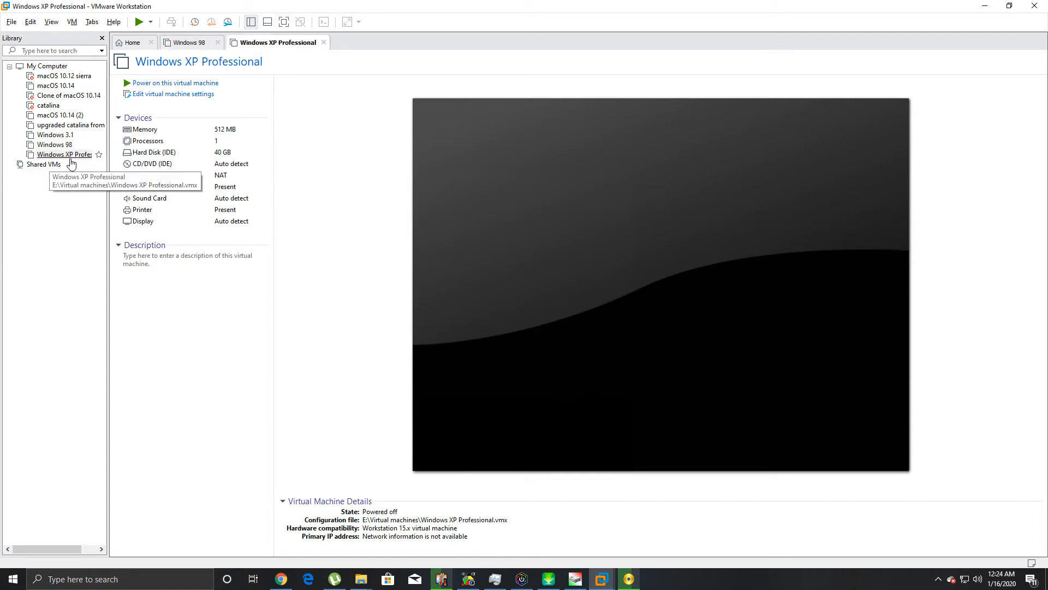
- Connect the virtual CD/DVD drive to the Microsoft.Windows.XP.Professional.SP3 ISO image in its folder under BitTorrent Downloads on E:
double_click(179, 164)
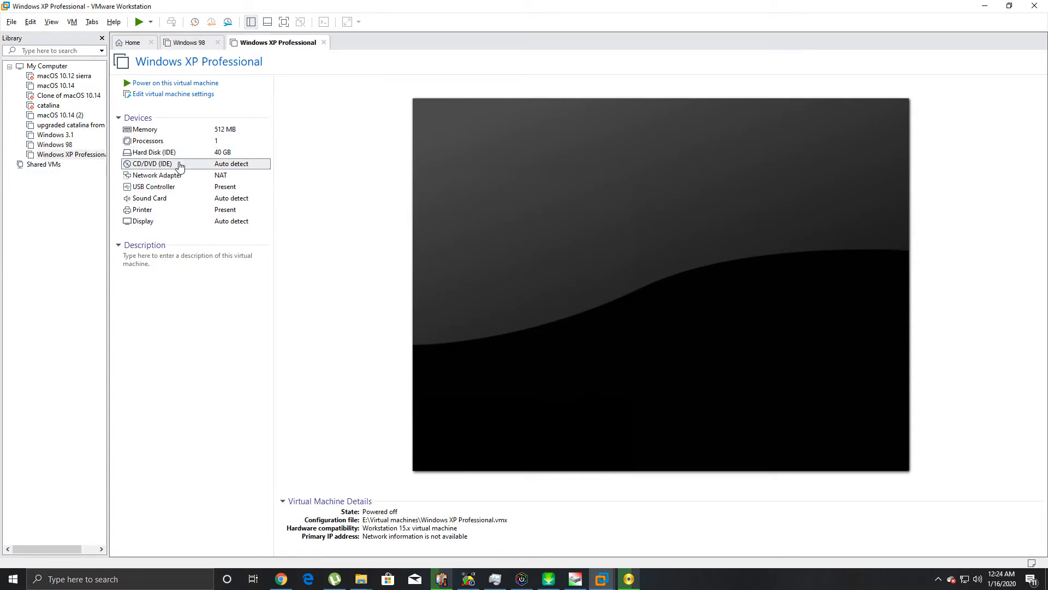
left_click(523, 212)
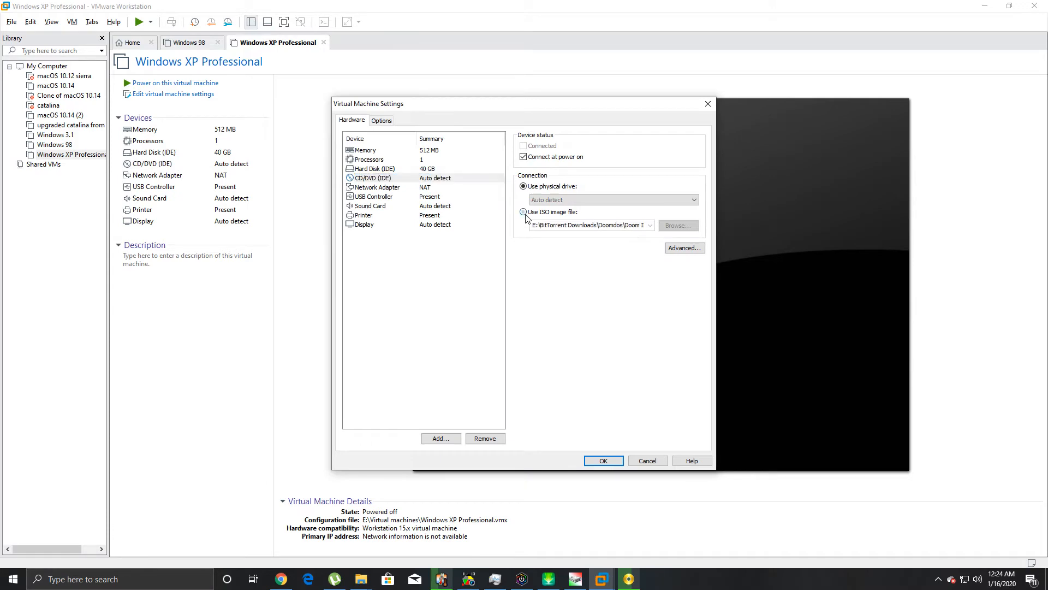
left_click(686, 227)
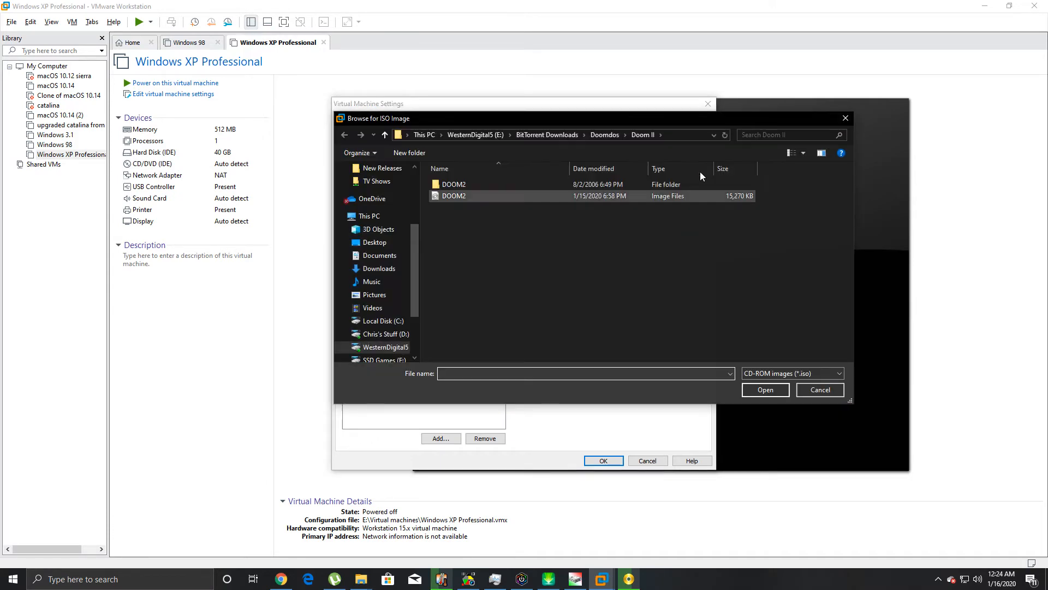
left_click(404, 347)
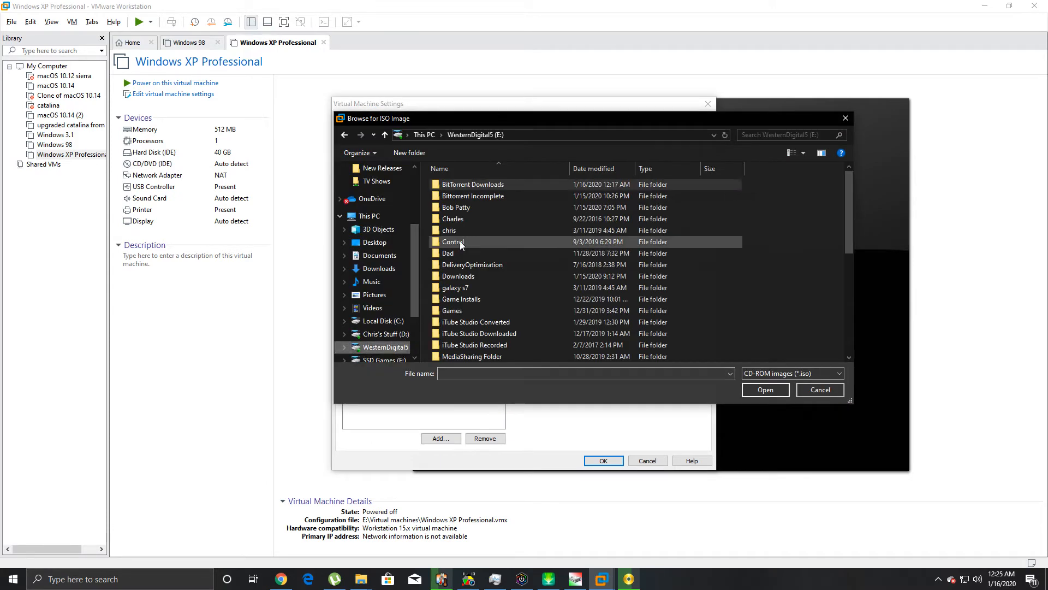
double_click(483, 185)
left_click_drag(850, 177, 847, 245)
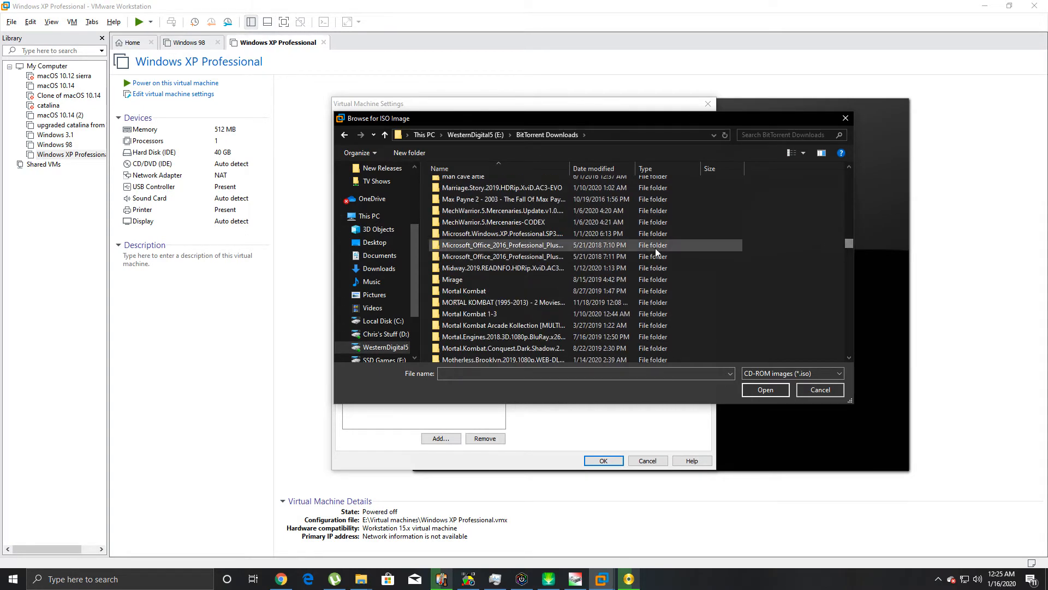
double_click(522, 237)
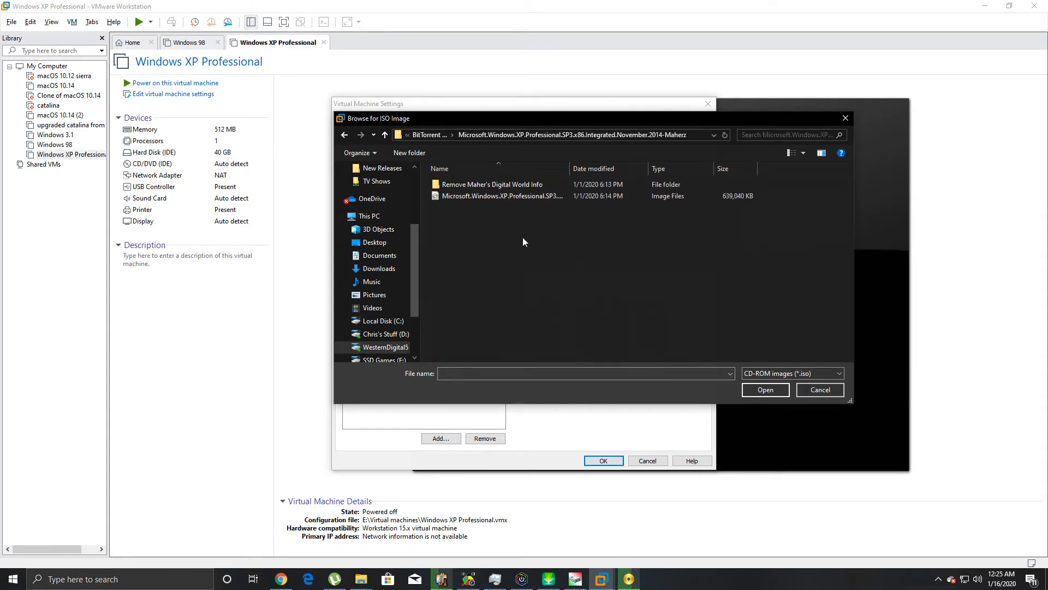
left_click(521, 195)
left_click(765, 389)
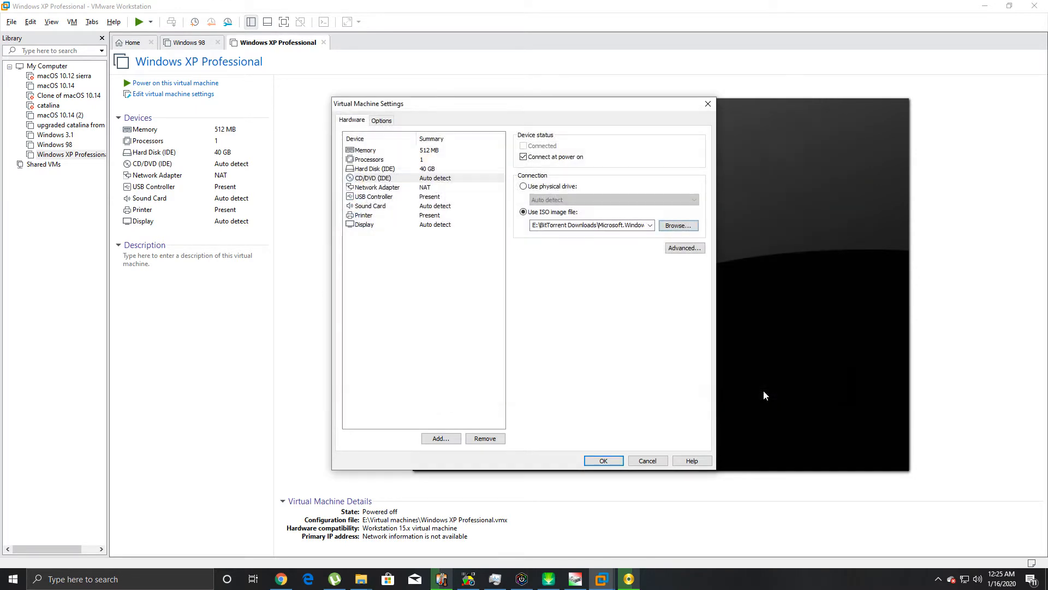
left_click(605, 461)
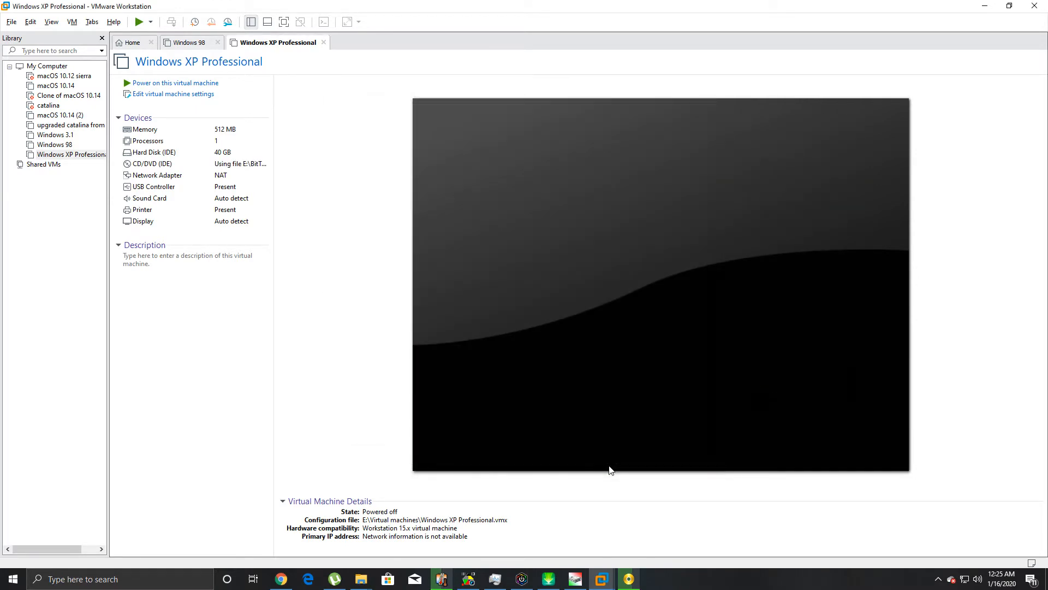
- Power on the virtual machine and install Windows XP on the unpartitioned space, formatting it with NTFS (Quick)
left_click(172, 83)
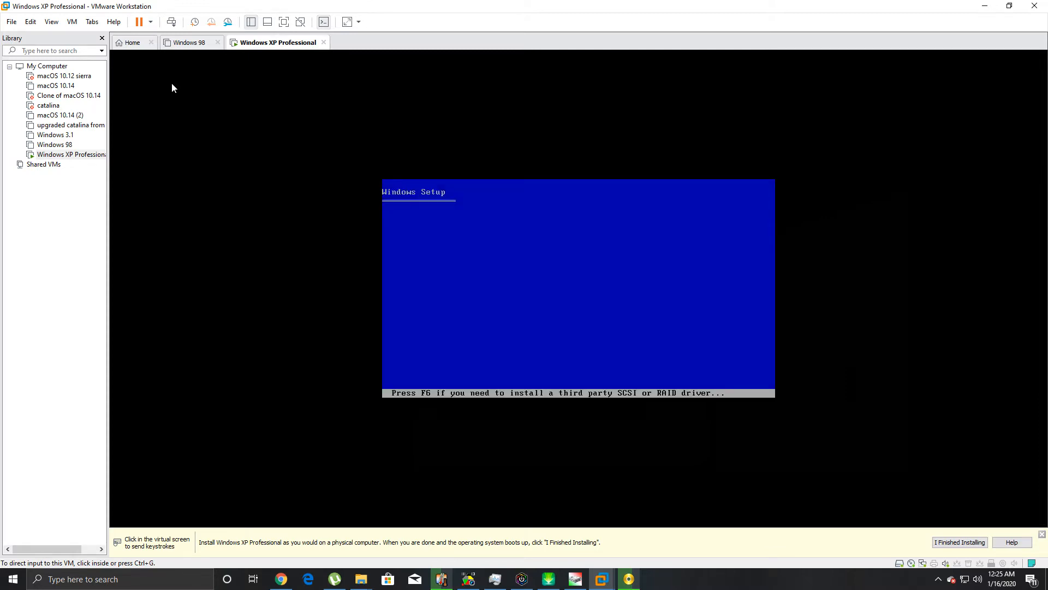
left_click(617, 245)
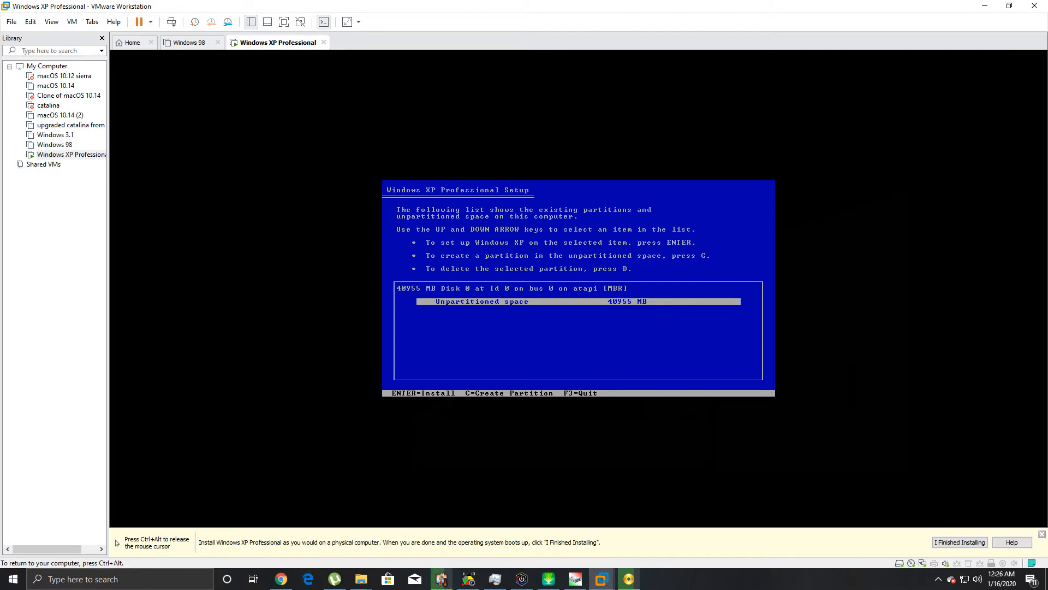
key("Return")
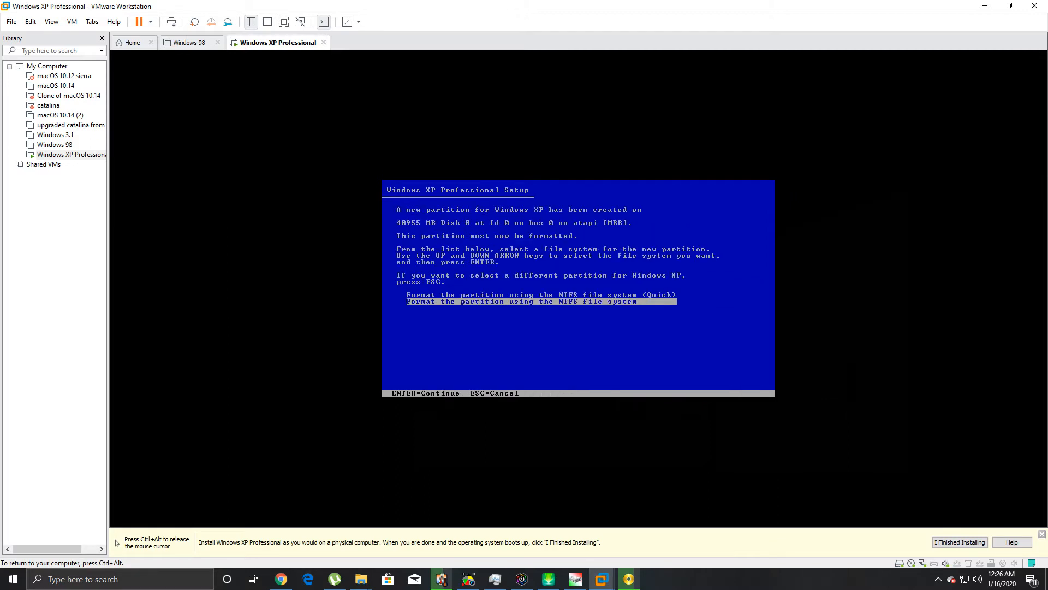
key("Up")
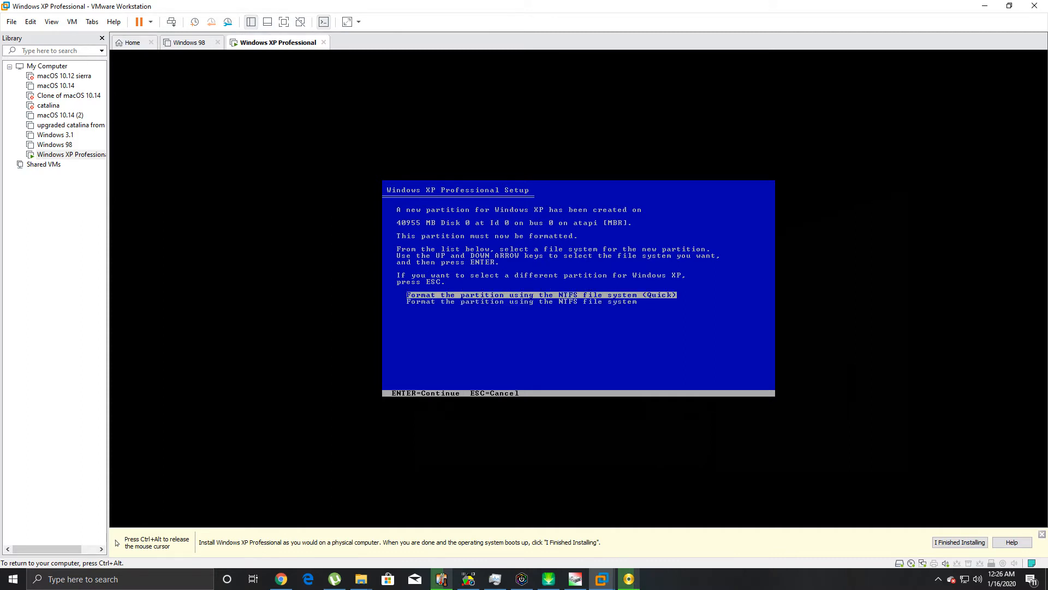
key("Return")
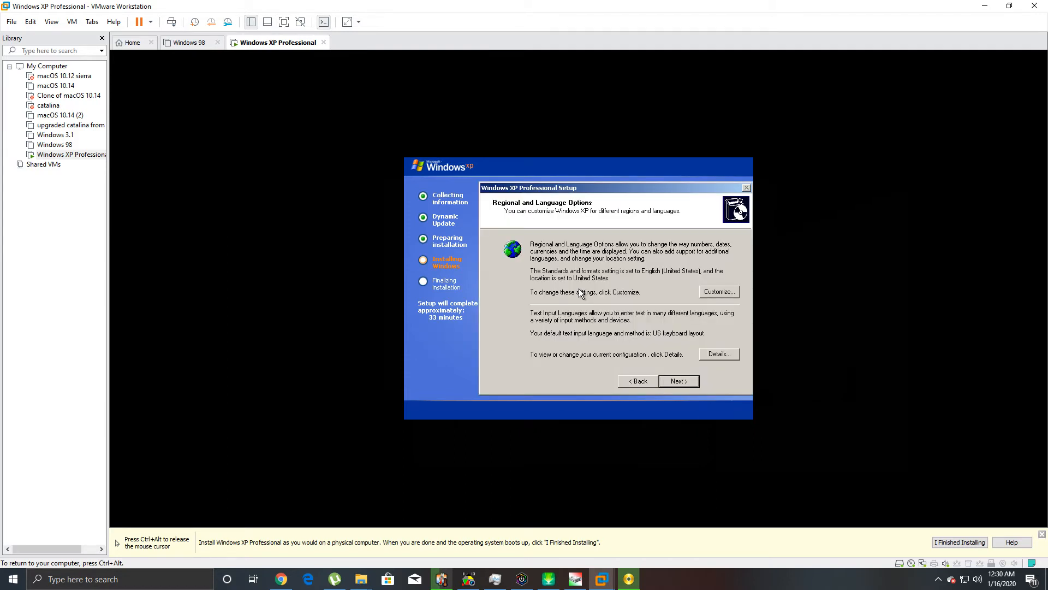
- Continue Windows XP setup through the regional, personalization and date pages, keeping the default regional options and Pacific Time zone
left_click(687, 381)
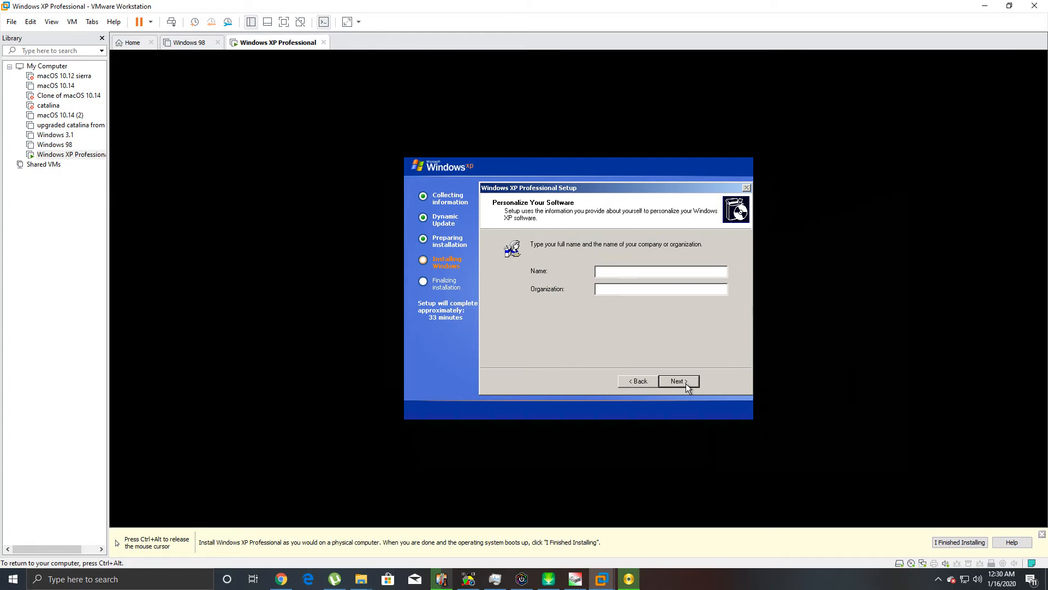
left_click(680, 381)
left_click(686, 383)
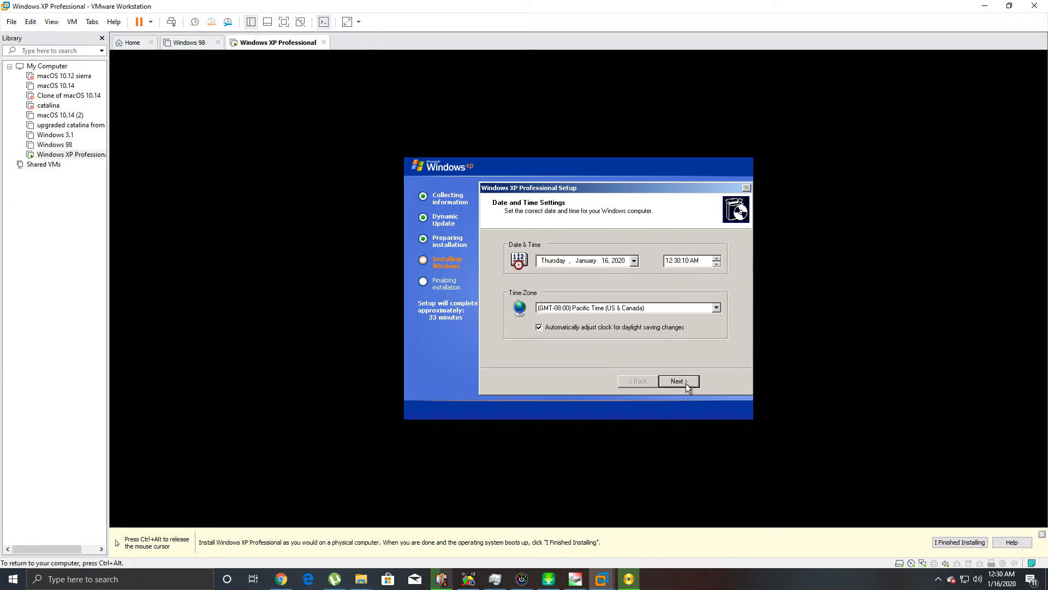
left_click(686, 383)
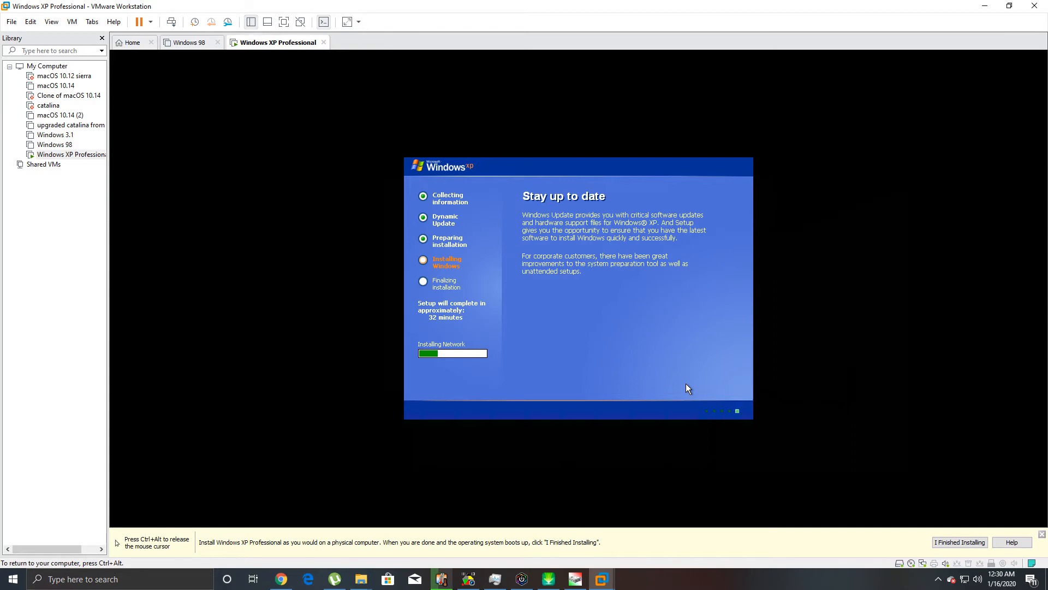
key("ctrl+alt")
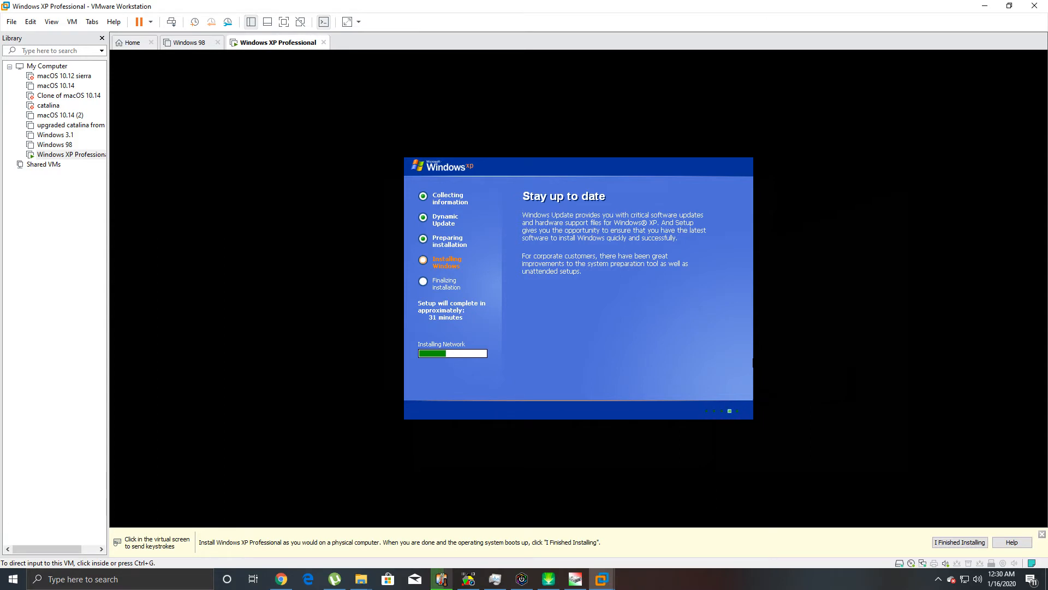
key("alt+Tab")
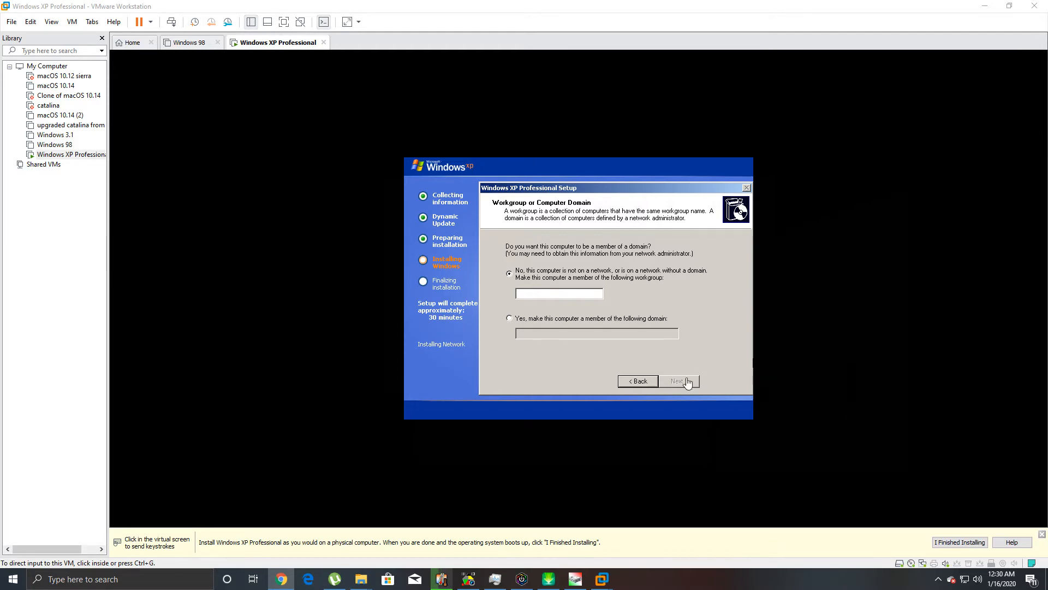
- Keep the computer off a domain, enter a workgroup name for it and continue the setup
left_click(509, 320)
left_click(510, 274)
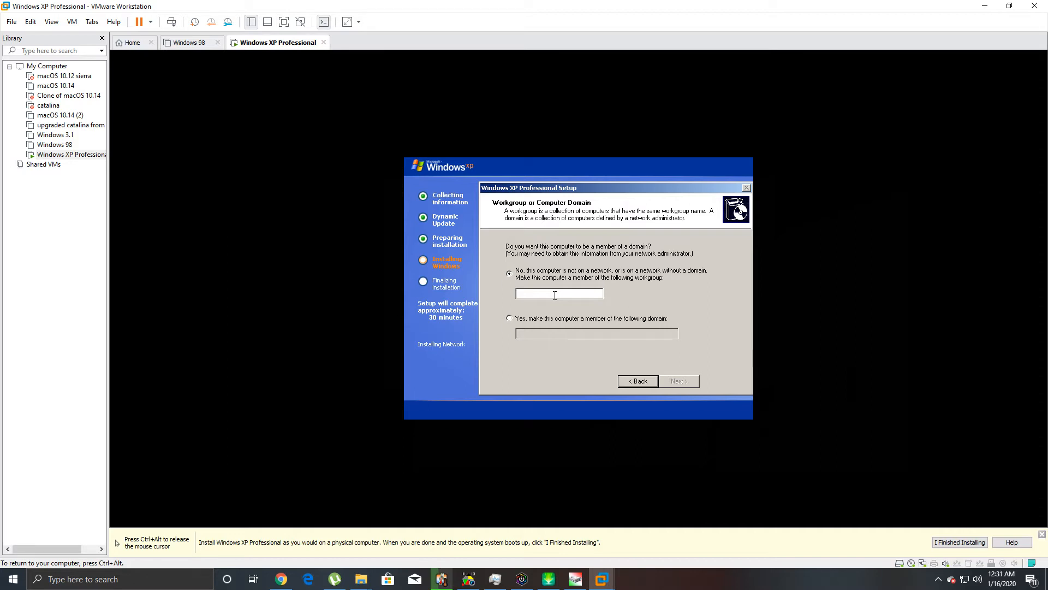
type("CHRIS")
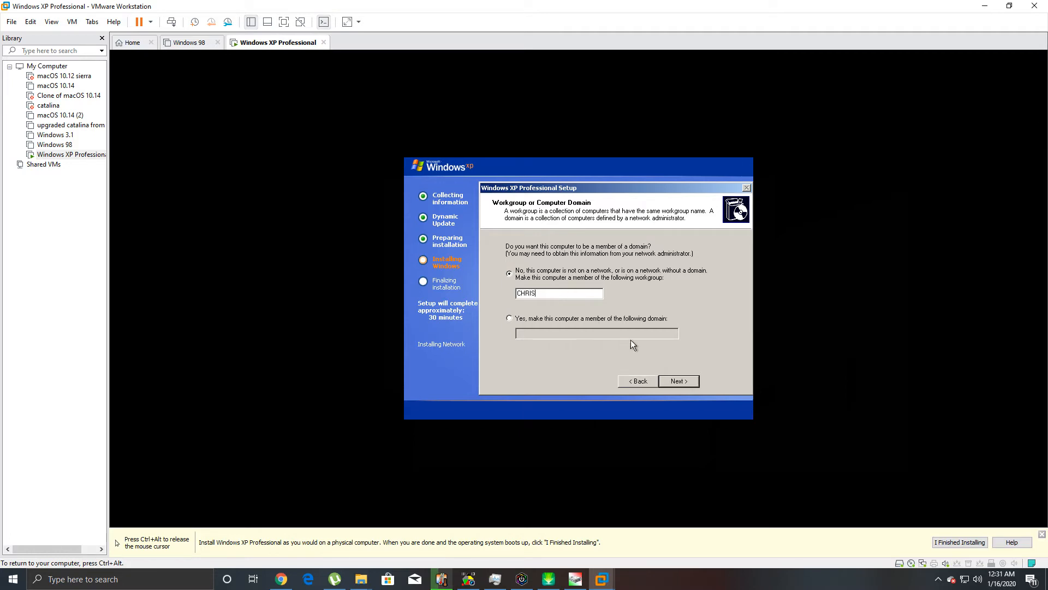
left_click(678, 381)
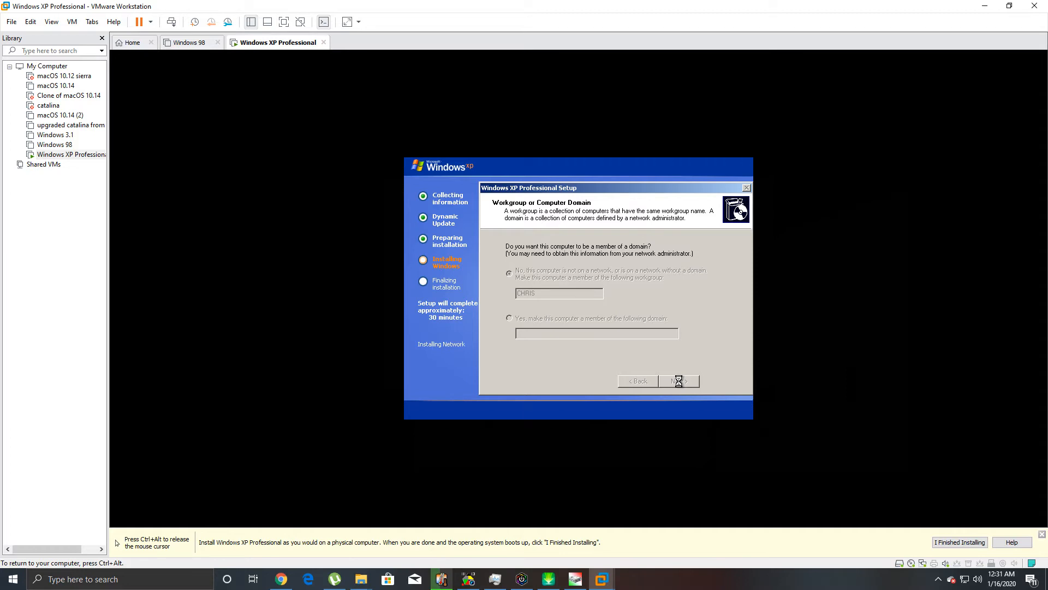
- Switch to File Explorer to look at the BitTorrent Downloads folder, and close its window
key("ctrl+alt")
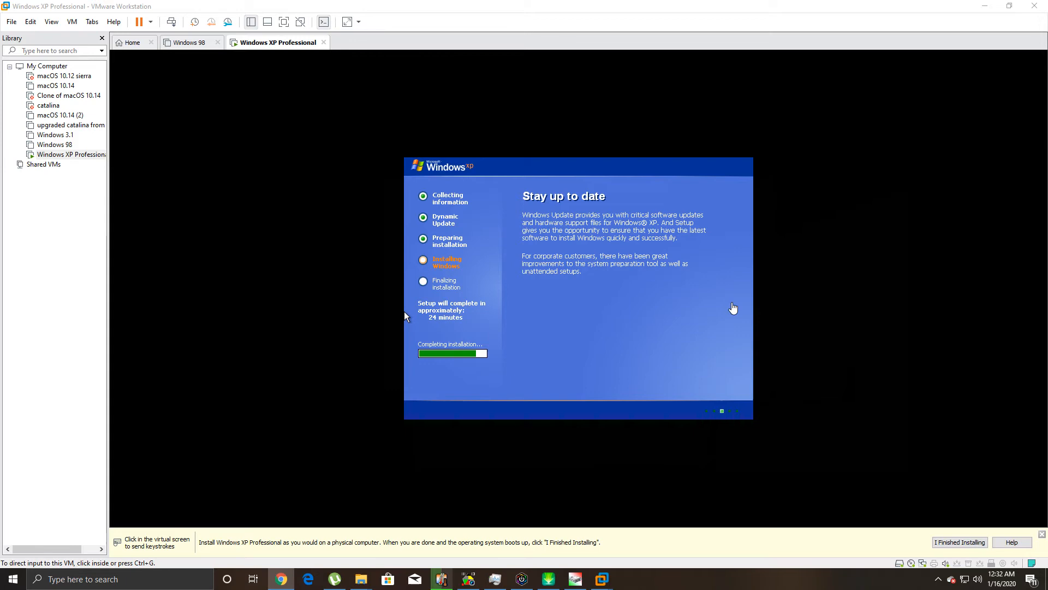
mouse_move(360, 578)
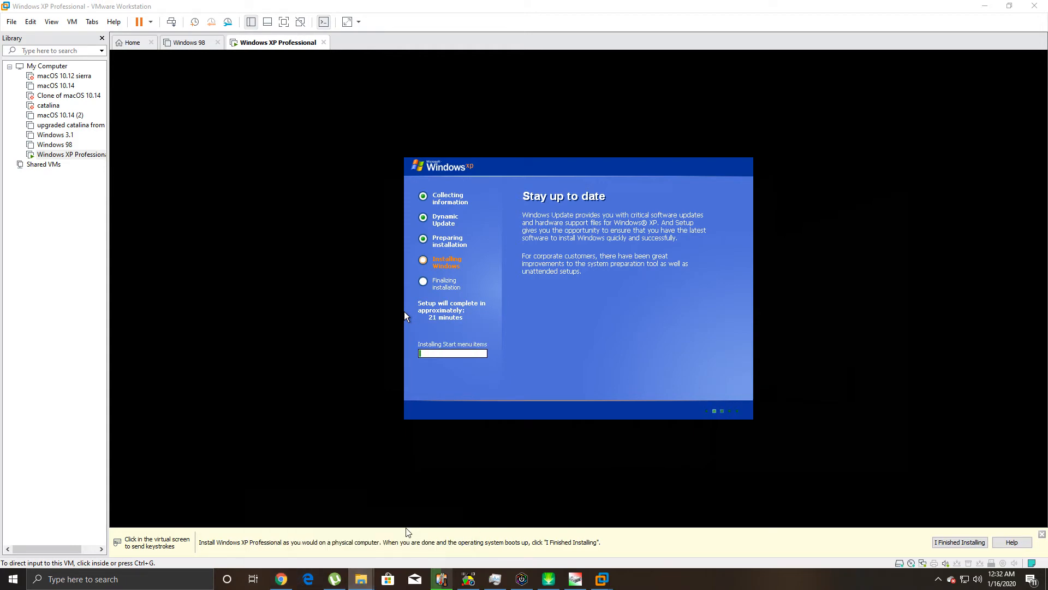
left_click(322, 546)
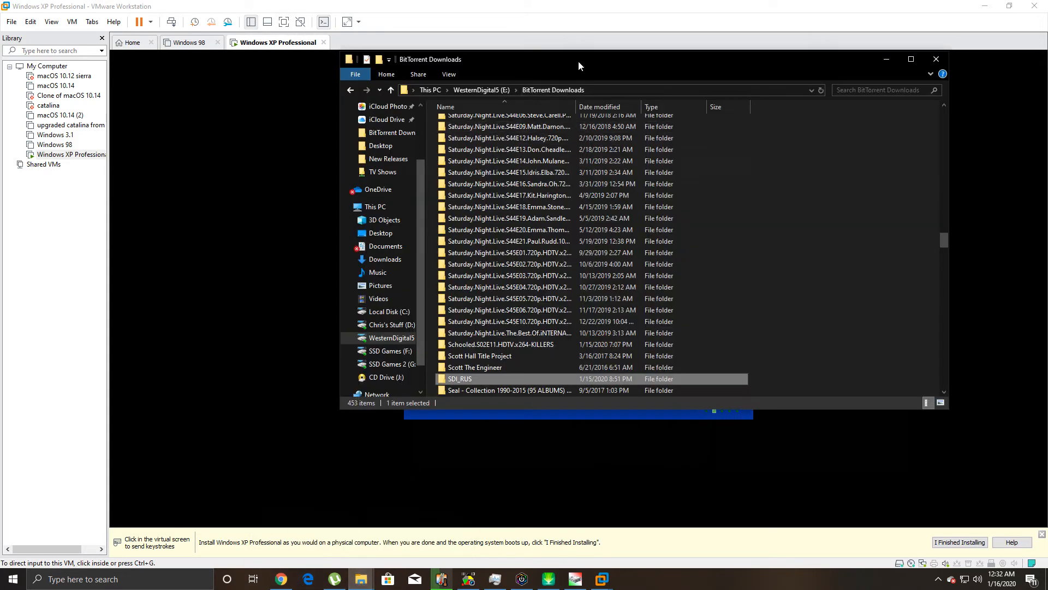
key("alt+F4")
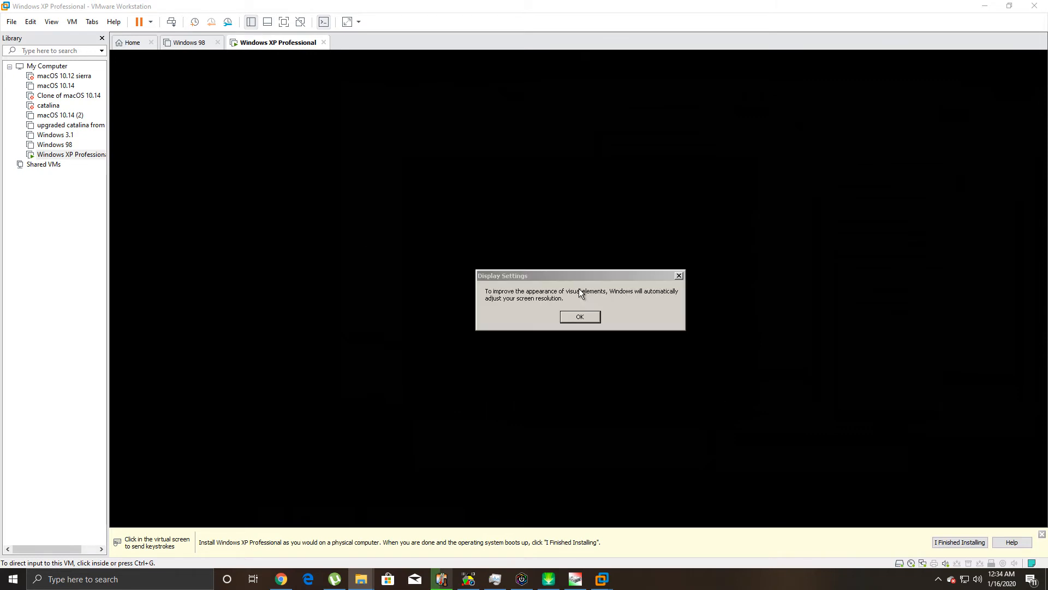
- Accept the automatic screen resolution adjustment and continue past the Welcome to Microsoft Windows page
left_click(675, 334)
left_click(579, 317)
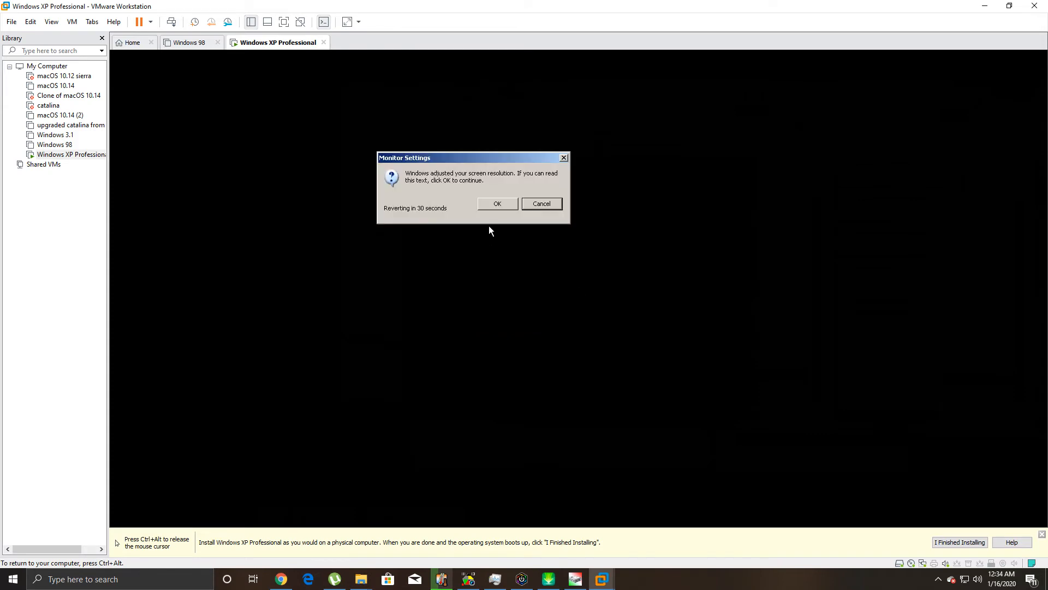
left_click(500, 203)
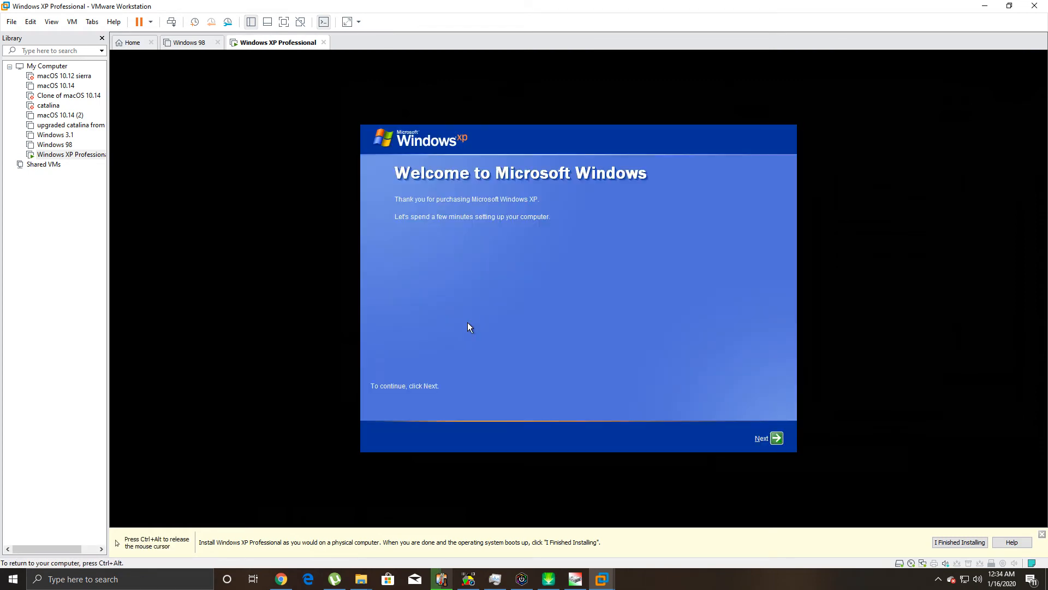
left_click(774, 437)
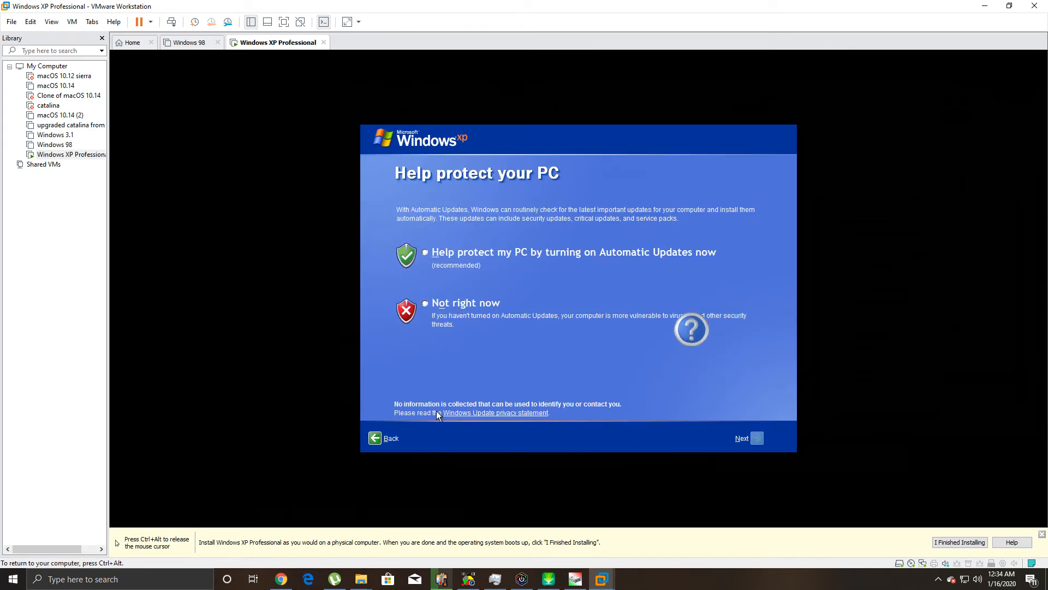
- Postpone Automatic Updates, keep the Internet connection through a local area network and continue to the computer users page
left_click(424, 304)
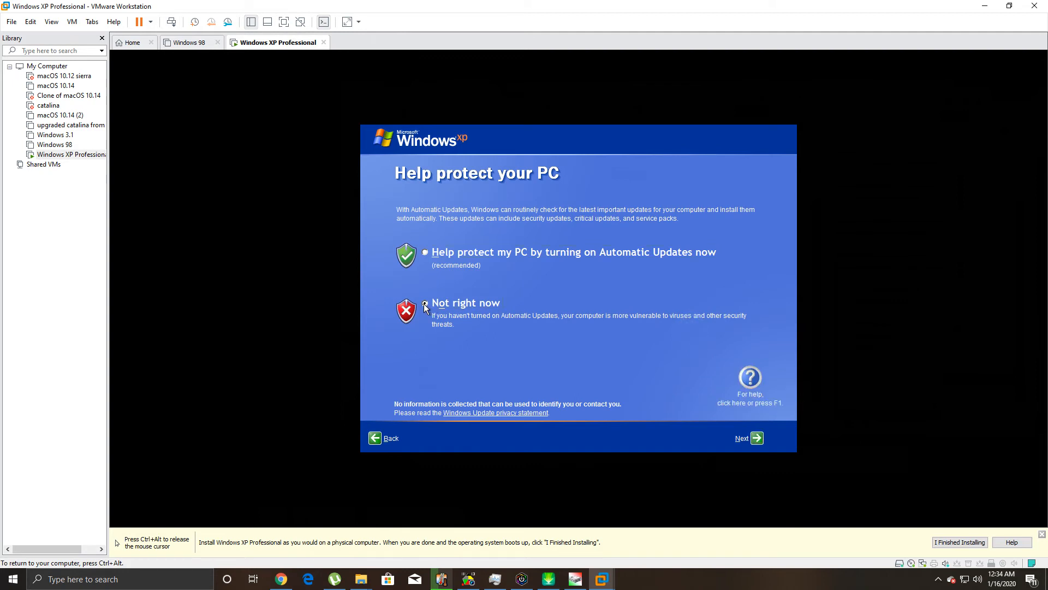
left_click(757, 439)
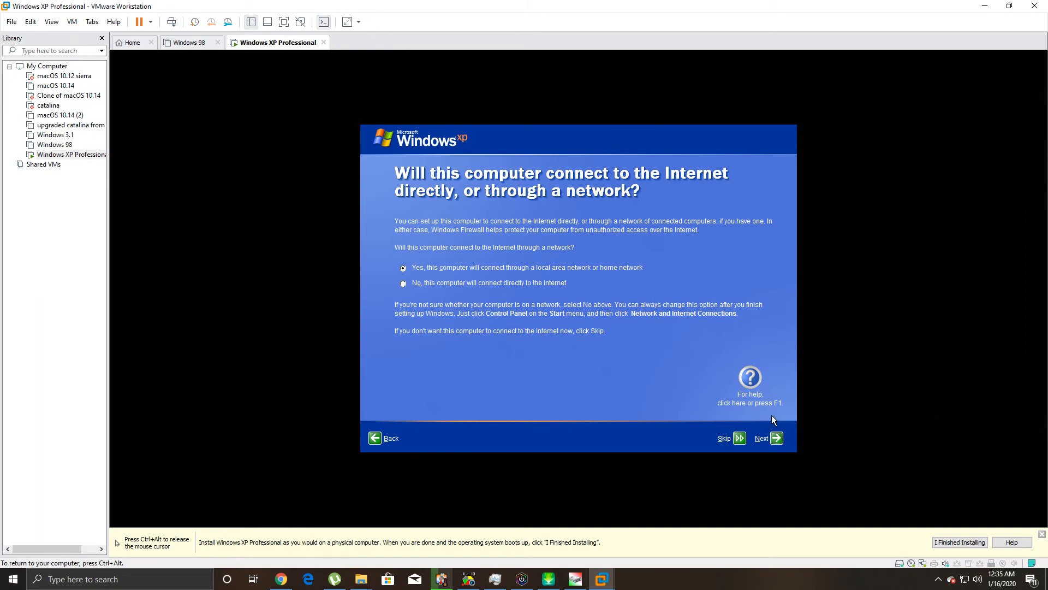
left_click(775, 438)
left_click(457, 248)
left_click(776, 438)
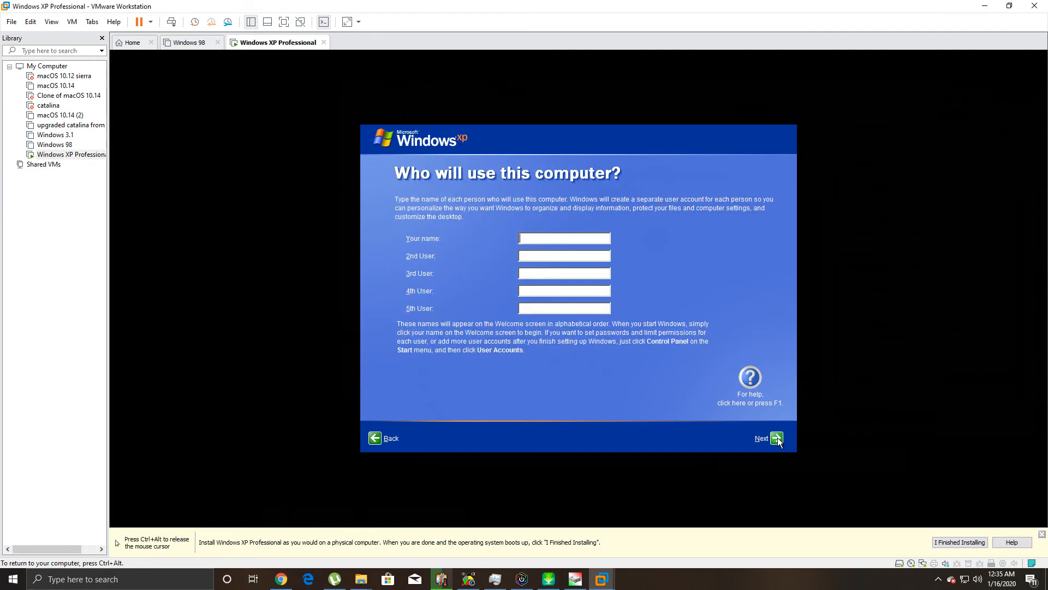
- Enter the first user's name for the computer and finish the Windows XP setup
type("chris")
left_click(776, 438)
left_click(777, 438)
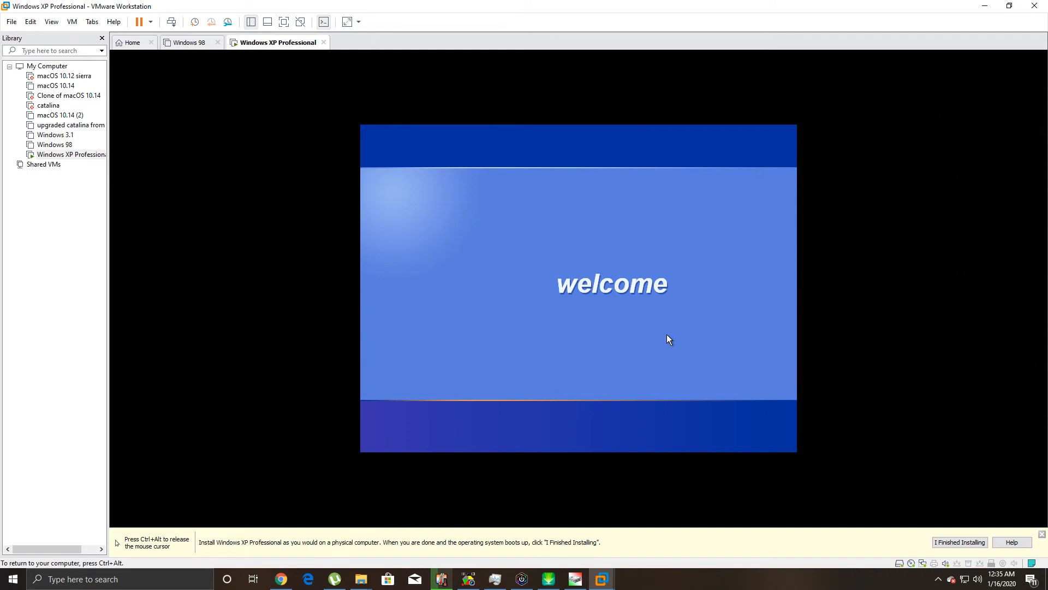
- Start the VMware Tools installation in the Windows XP virtual machine and wait for its setup wizard
left_click(72, 22)
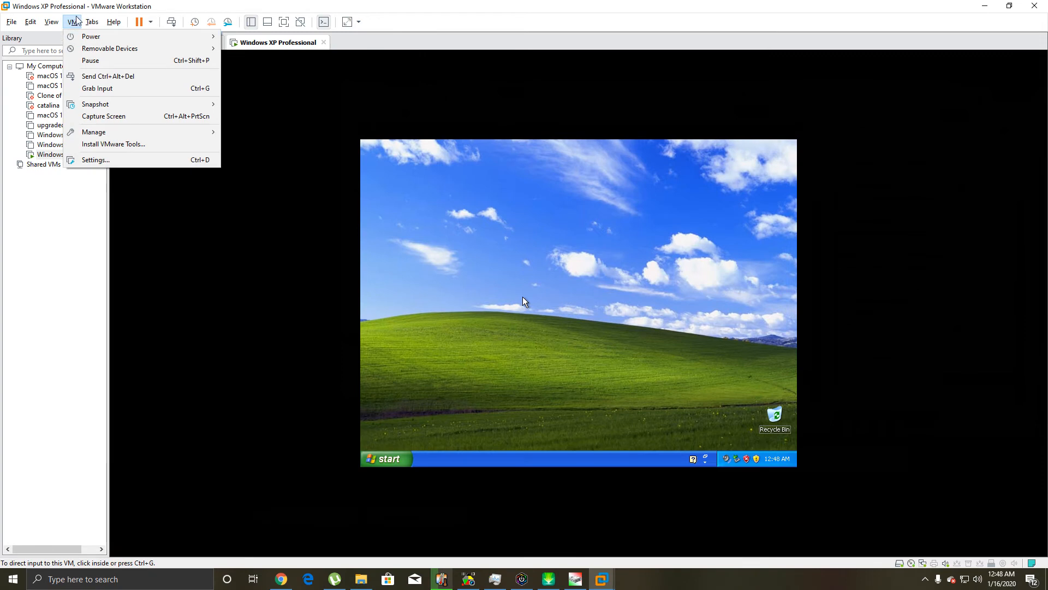
left_click(112, 143)
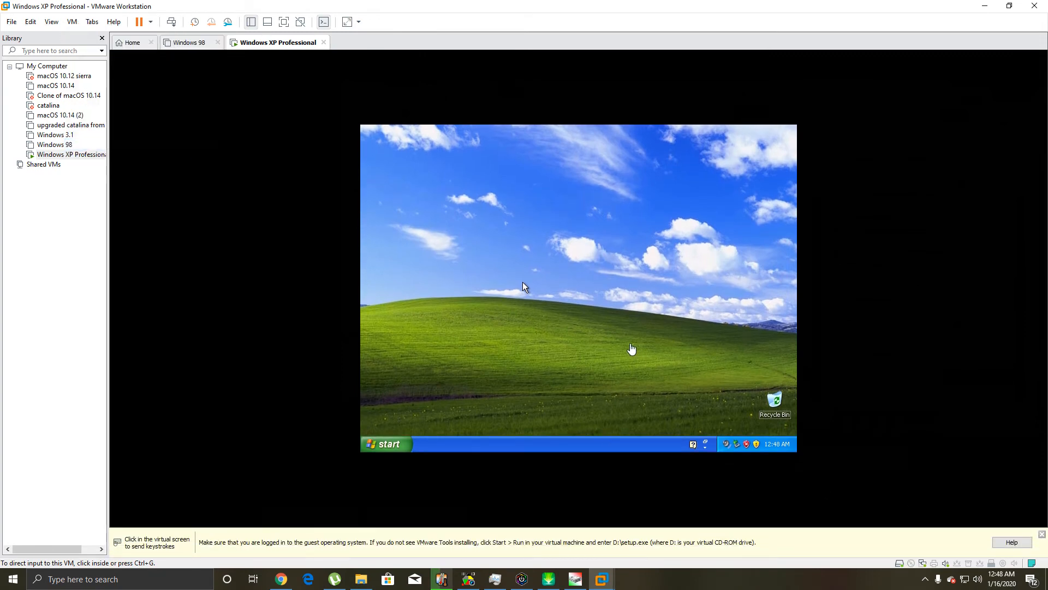
left_click(630, 345)
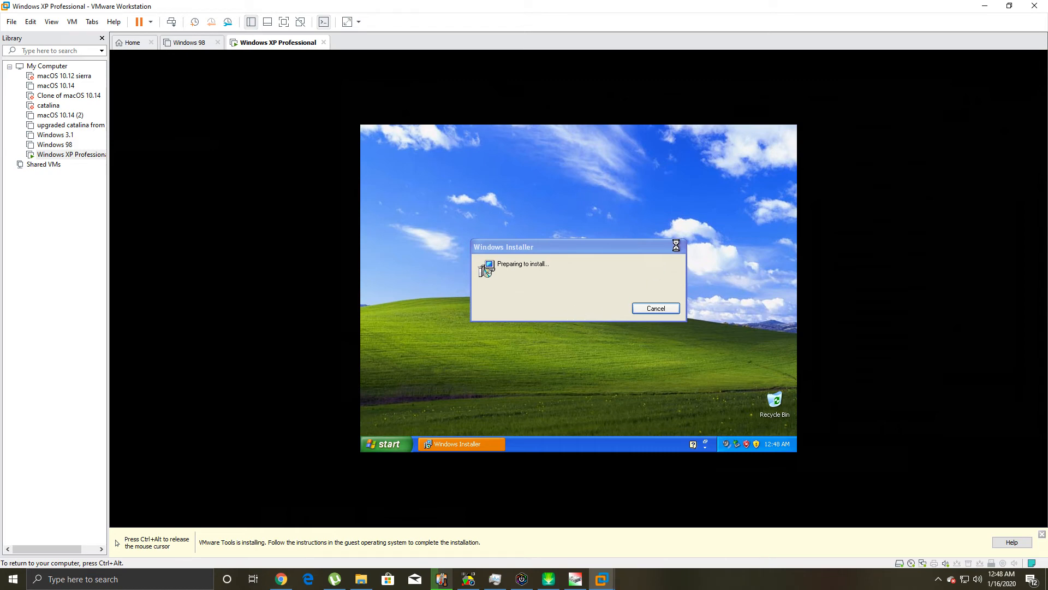
key("ctrl+alt")
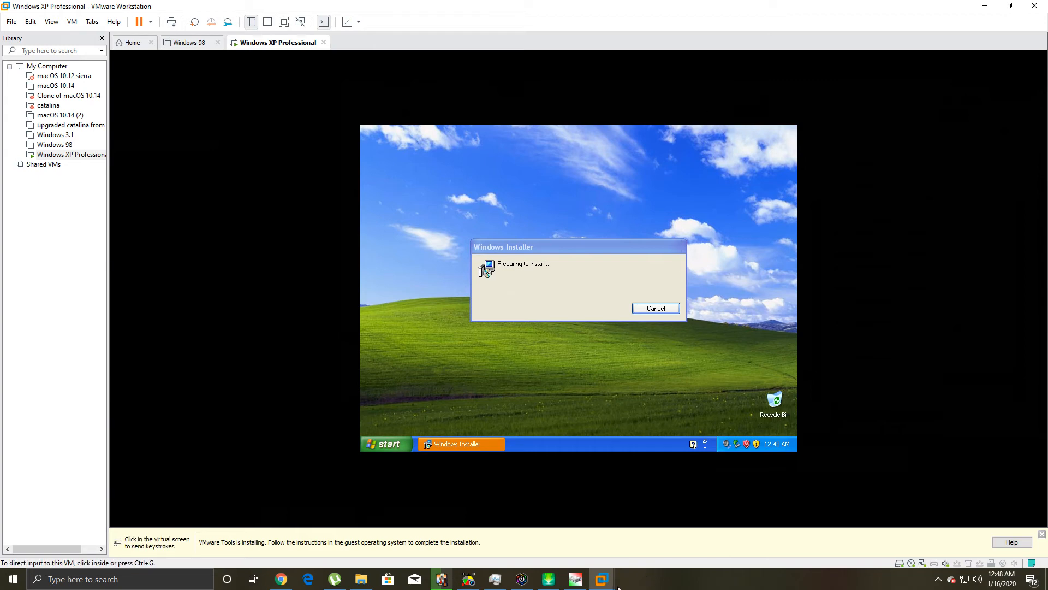
mouse_move(610, 586)
left_click(558, 298)
left_click_drag(594, 247, 597, 215)
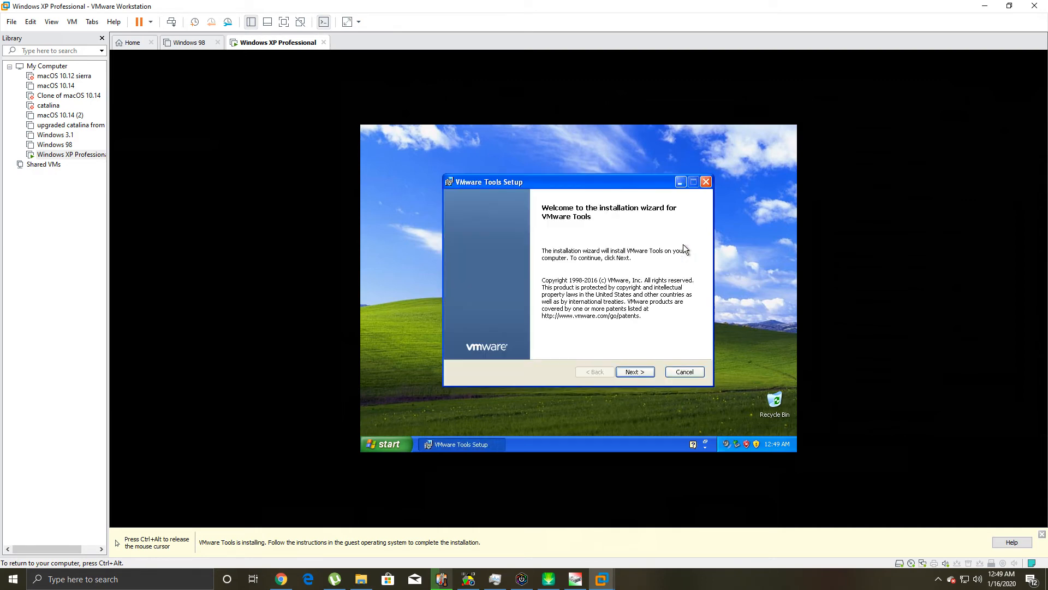
- Complete the VMware Tools setup with the default options and restart the guest system
left_click(635, 371)
left_click(634, 371)
left_click(635, 371)
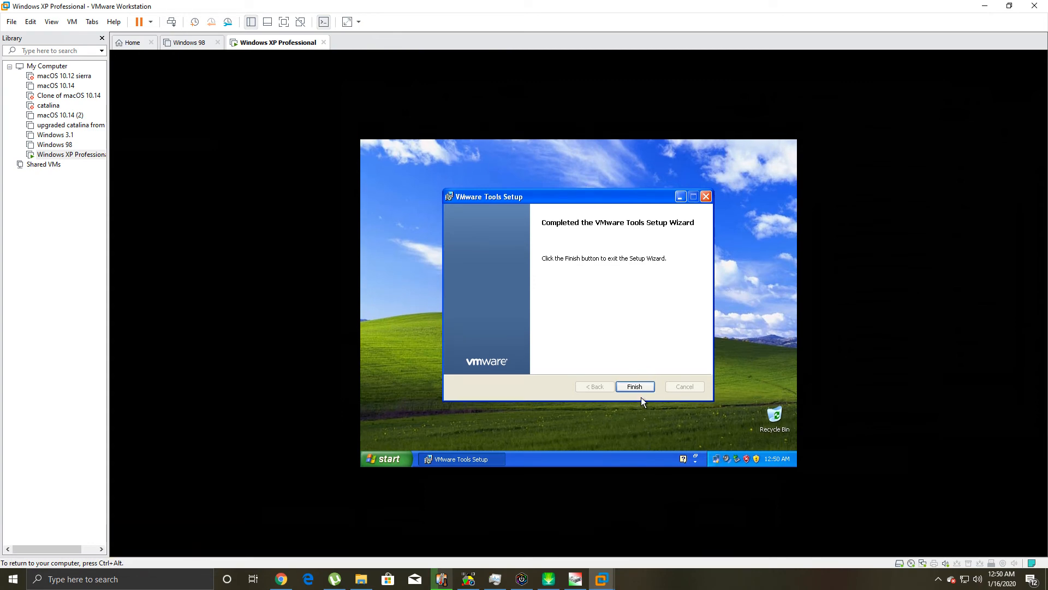
left_click(637, 389)
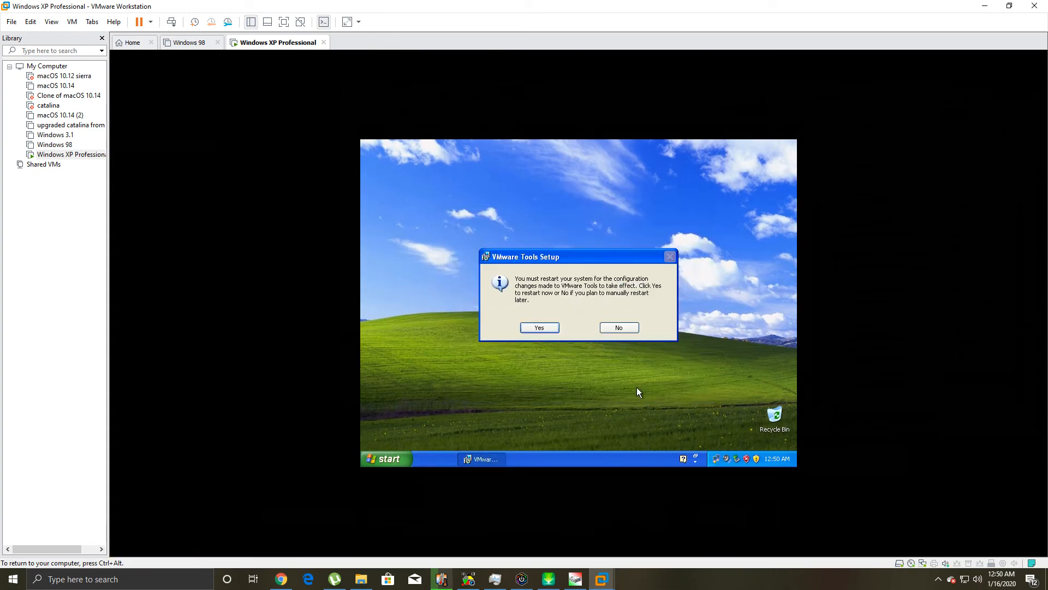
left_click(540, 328)
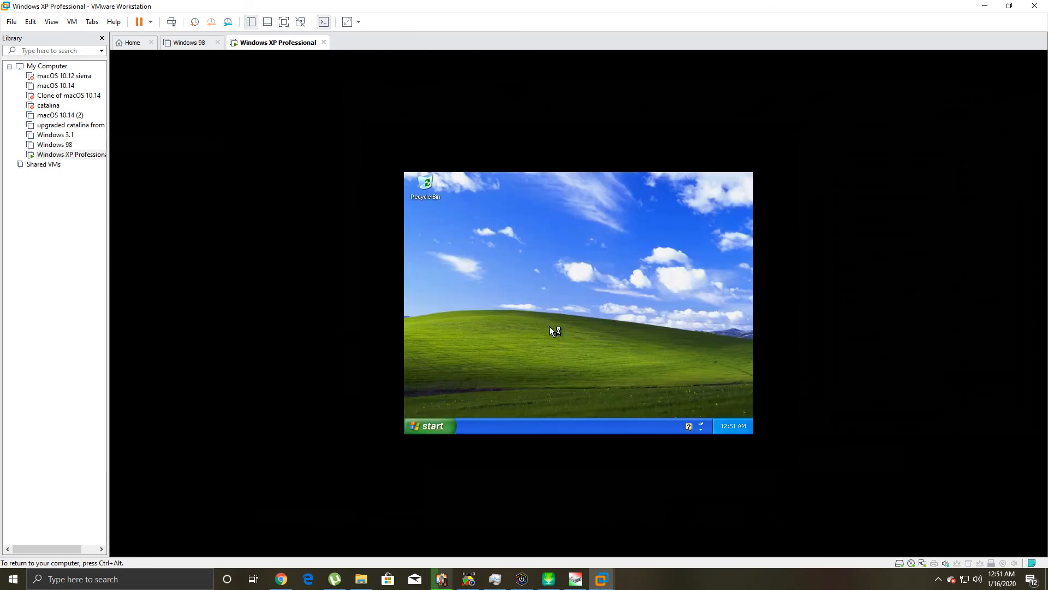
- Open the Windows XP display properties and set the screen resolution to 1920 by 1080 pixels
right_click(542, 277)
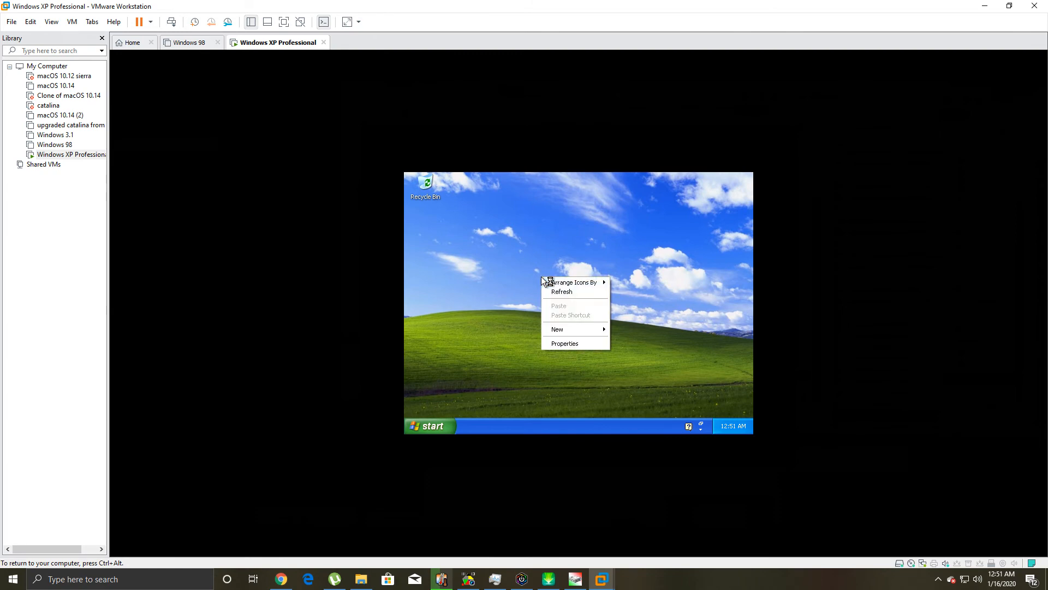
left_click(585, 344)
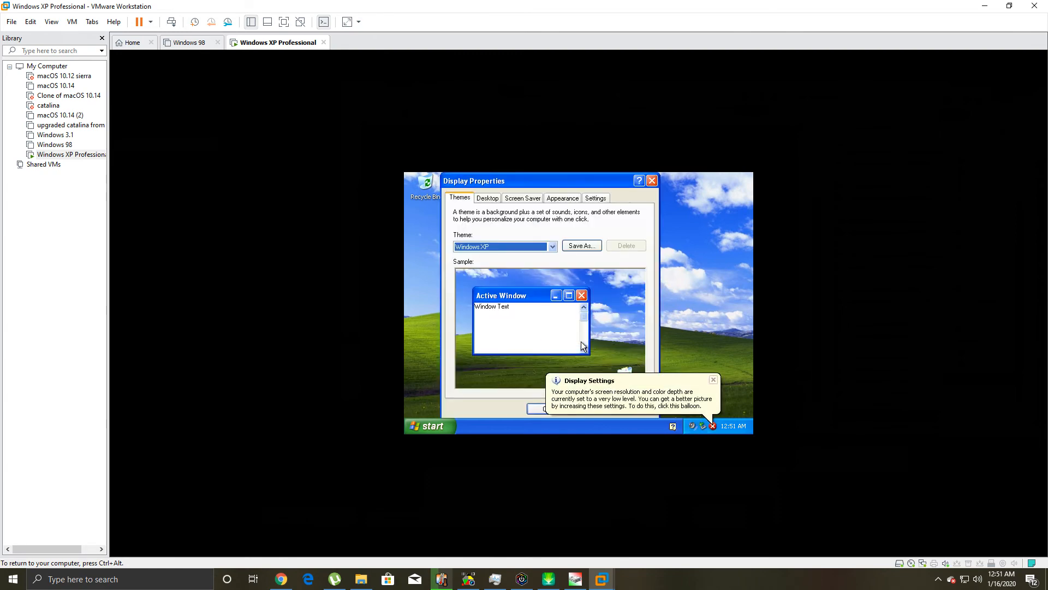
left_click(499, 201)
left_click(522, 199)
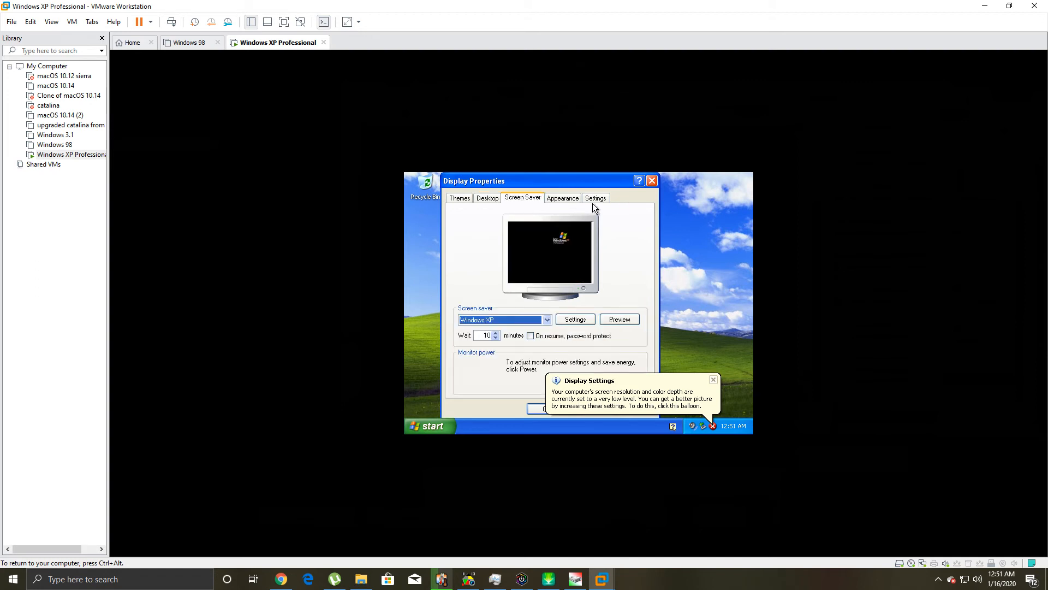
left_click(593, 200)
left_click(491, 332)
left_click(493, 331)
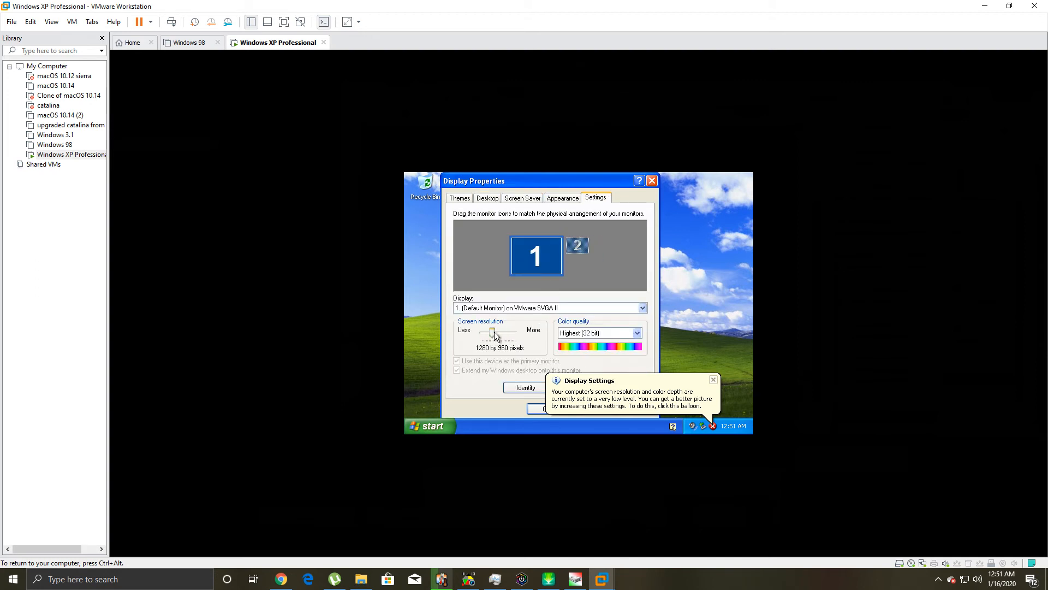
mouse_move(496, 332)
left_mouse_down()
mouse_move(516, 332)
mouse_move(502, 340)
left_mouse_up()
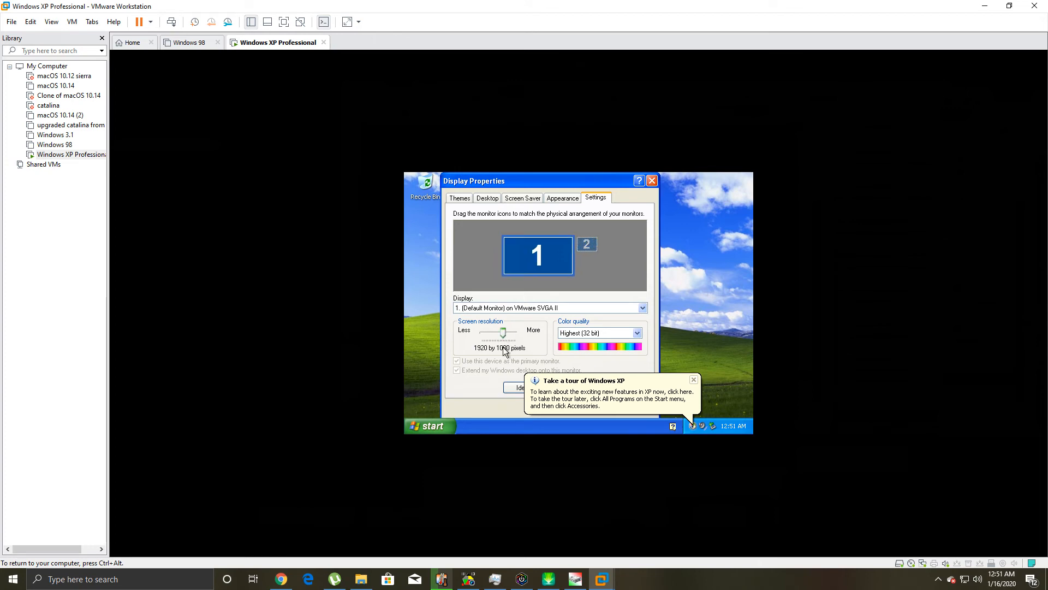
- Apply the new screen resolution, keep the reconfigured desktop settings and close the display properties
key("alt+a")
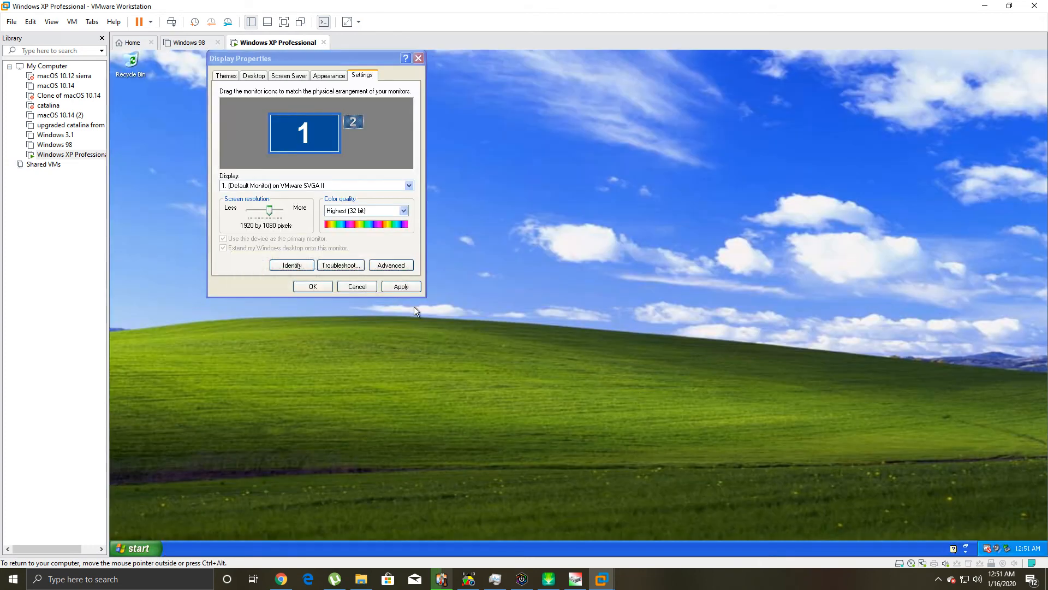
left_click(391, 288)
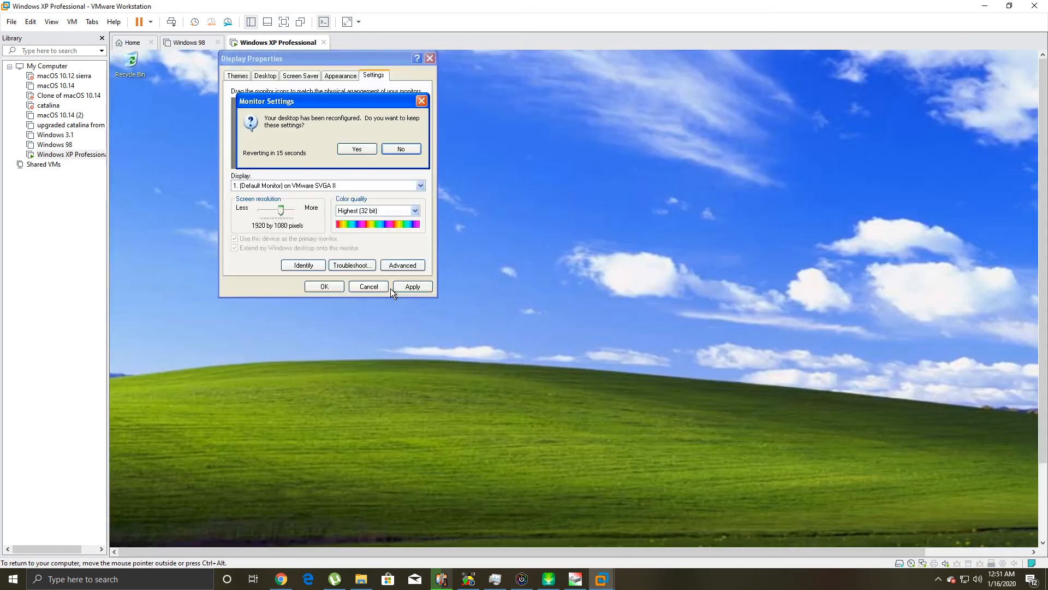
left_click(352, 149)
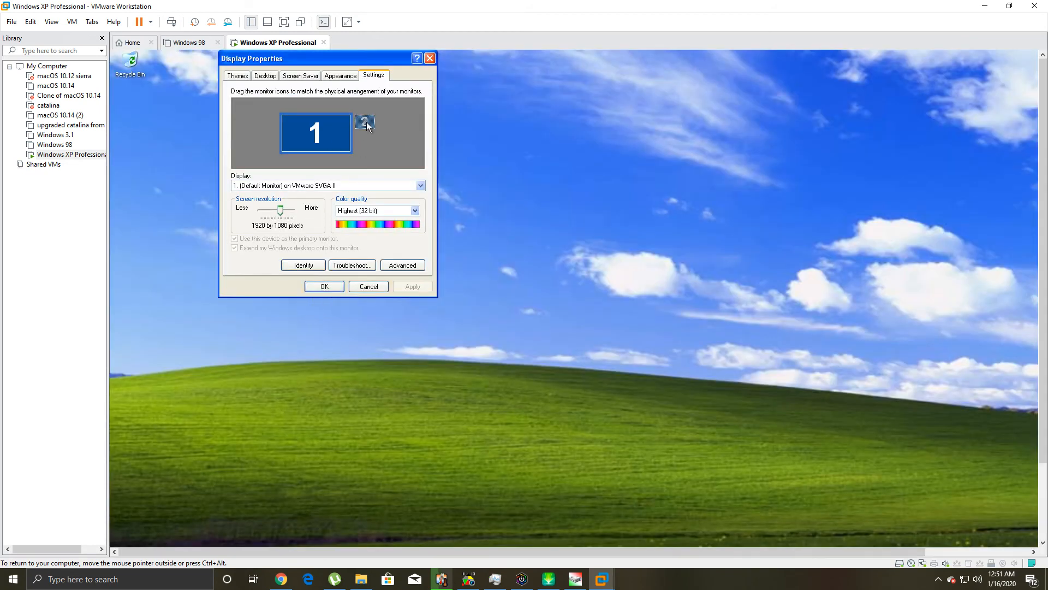
left_click(337, 288)
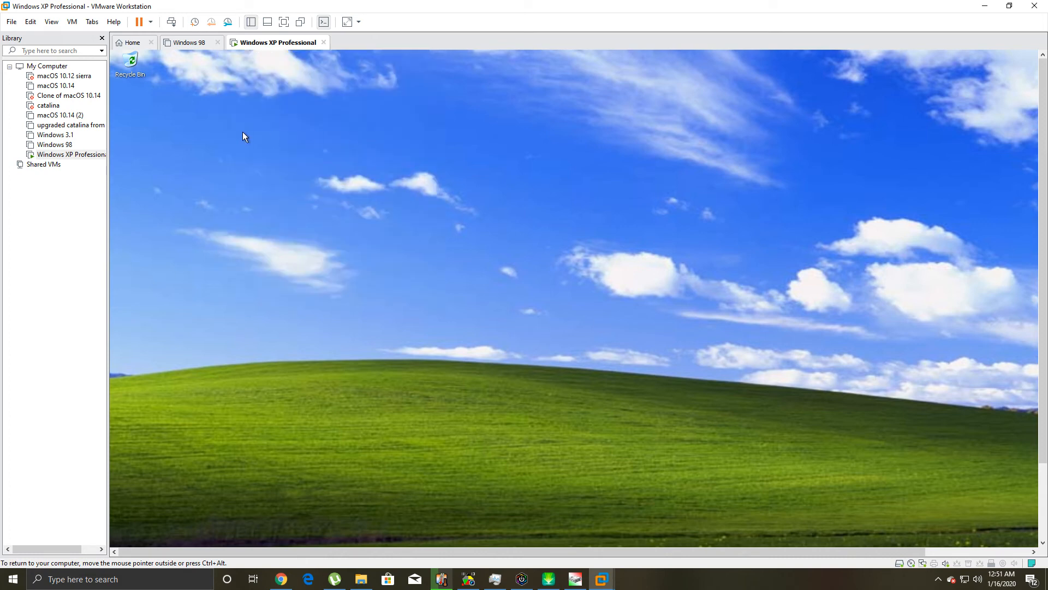
- In the Windows XP virtual machine's settings, set the CD/DVD drive to use SDI_RUS.iso from the BitTorrent Downloads folder
right_click(101, 157)
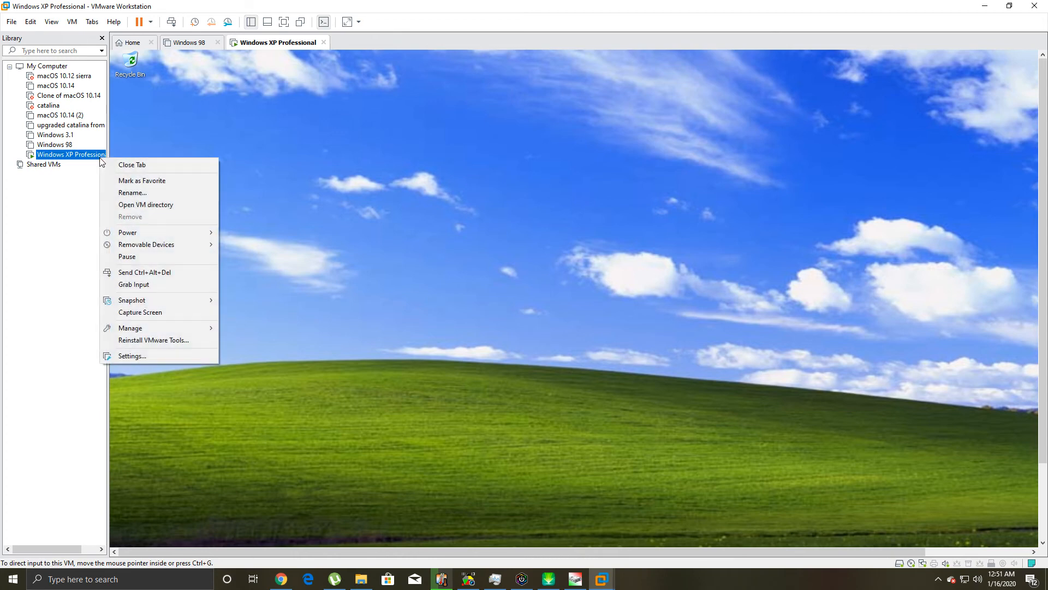
left_click(156, 358)
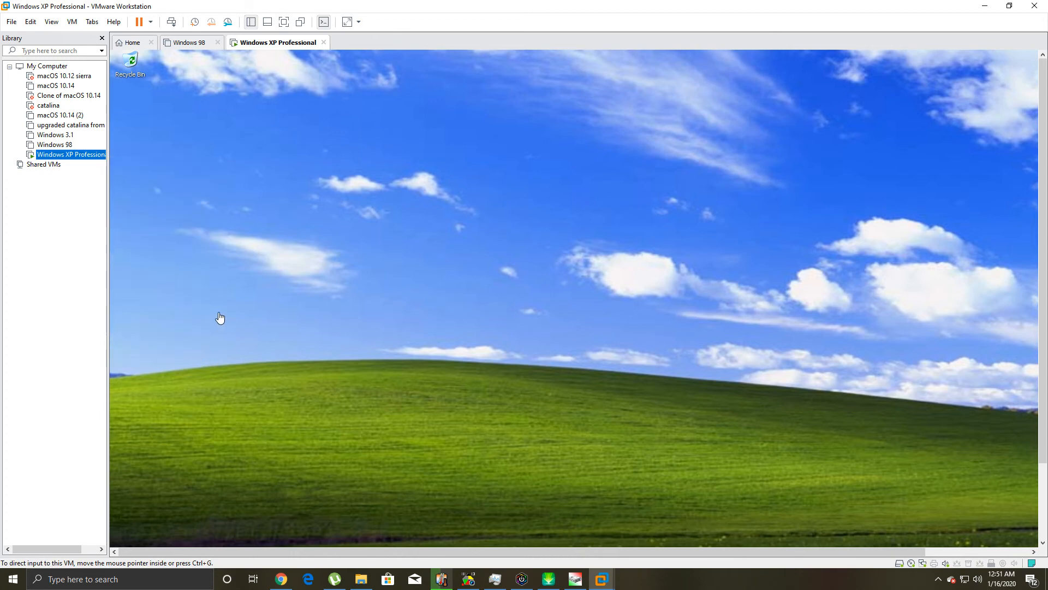
left_click(448, 188)
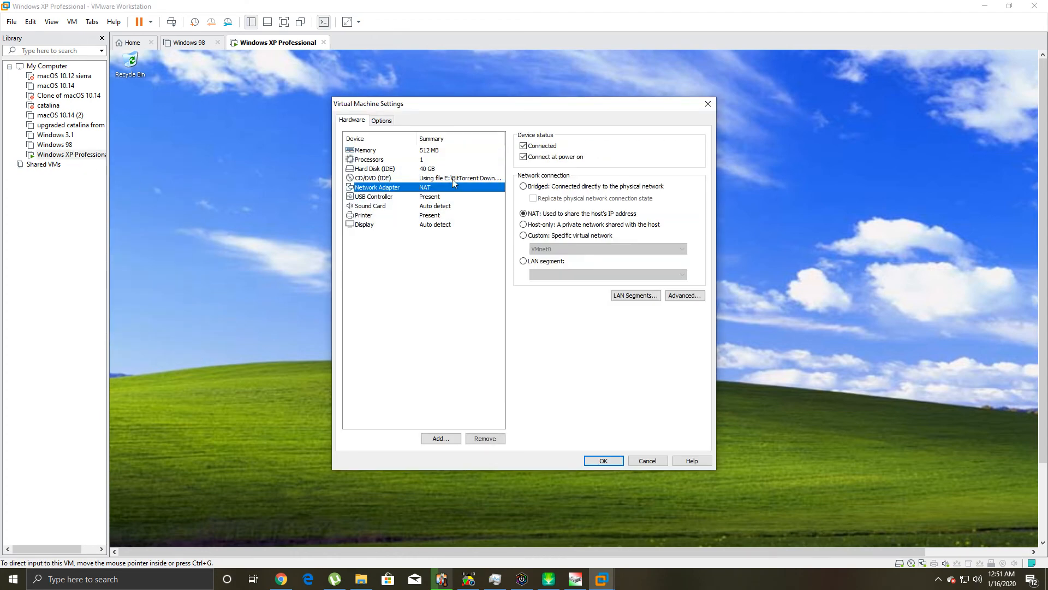
left_click(442, 178)
left_click(678, 225)
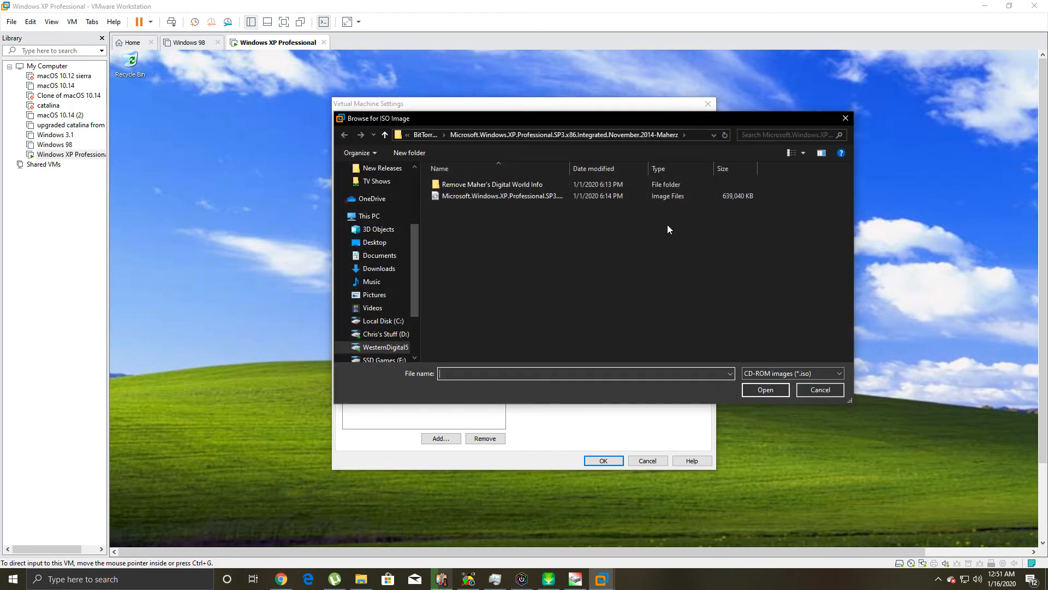
left_click(429, 135)
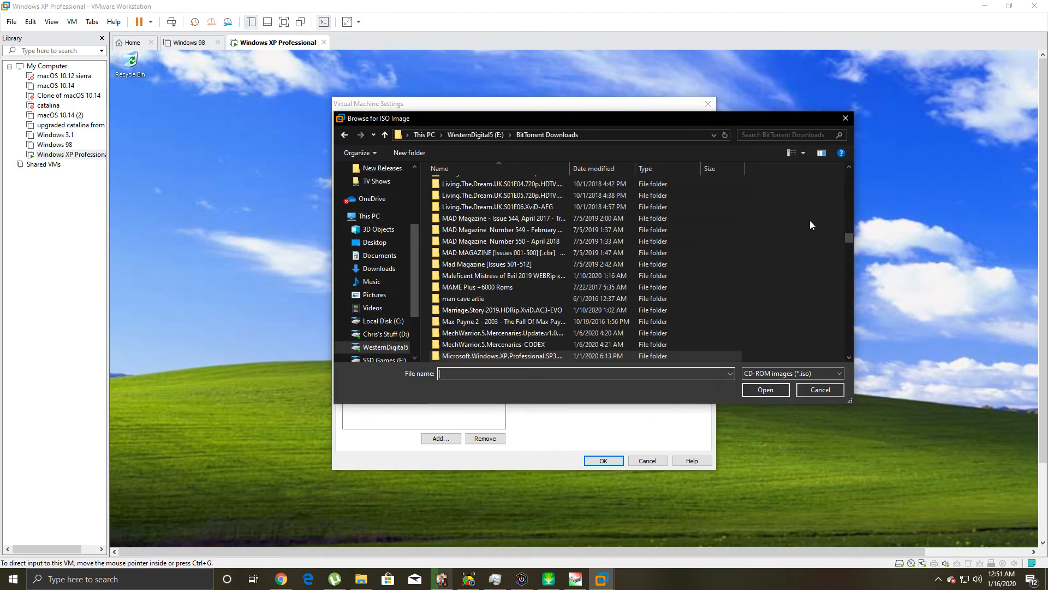
left_click_drag(849, 237, 855, 359)
left_click(525, 345)
left_click(784, 387)
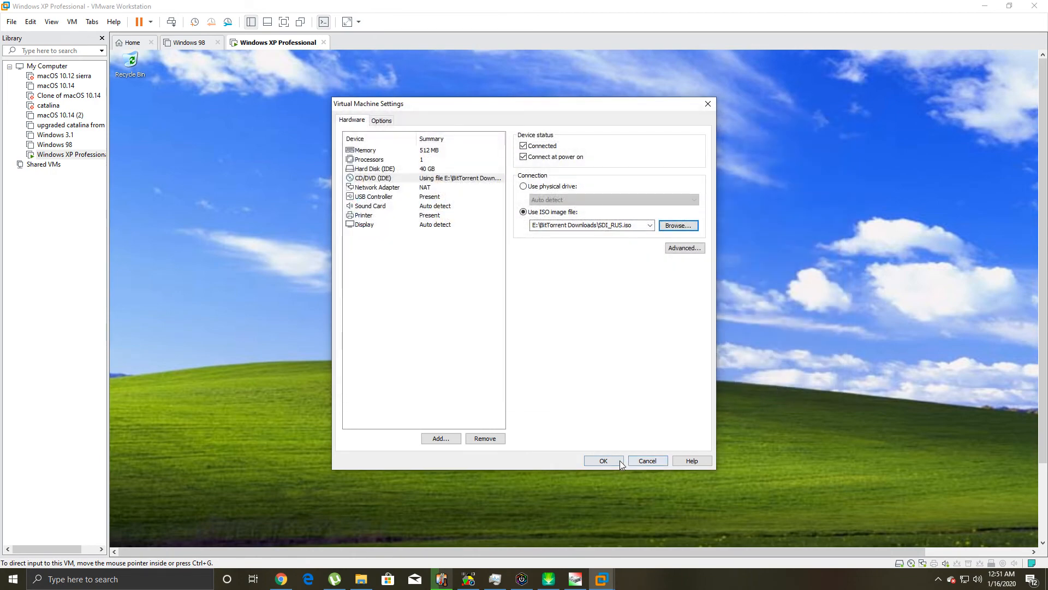
left_click(621, 459)
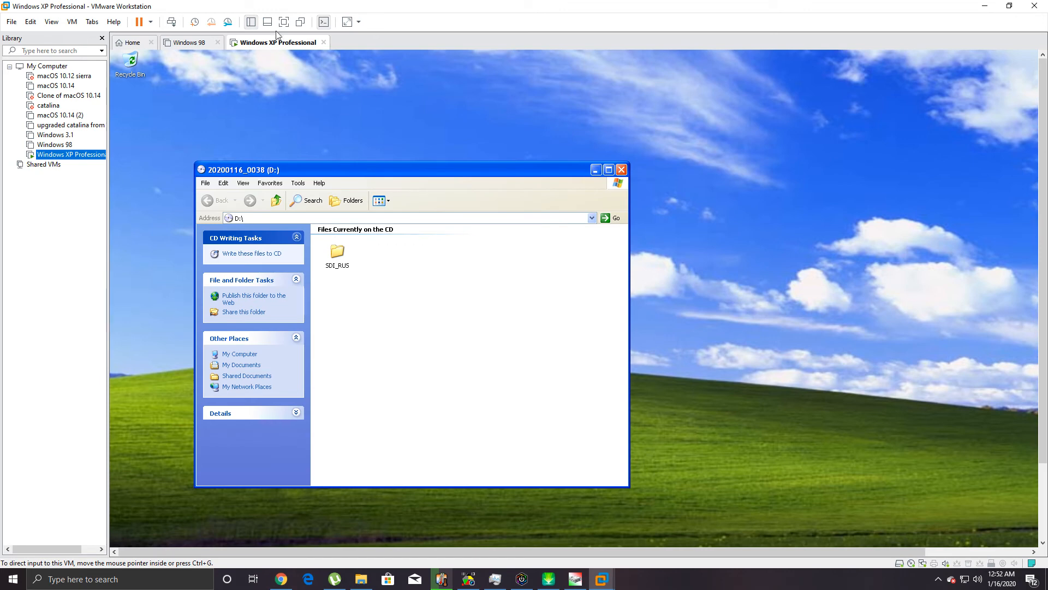
- Stretch the guest display, show the virtual machine in full screen and move the D: drive window aside
left_click(346, 22)
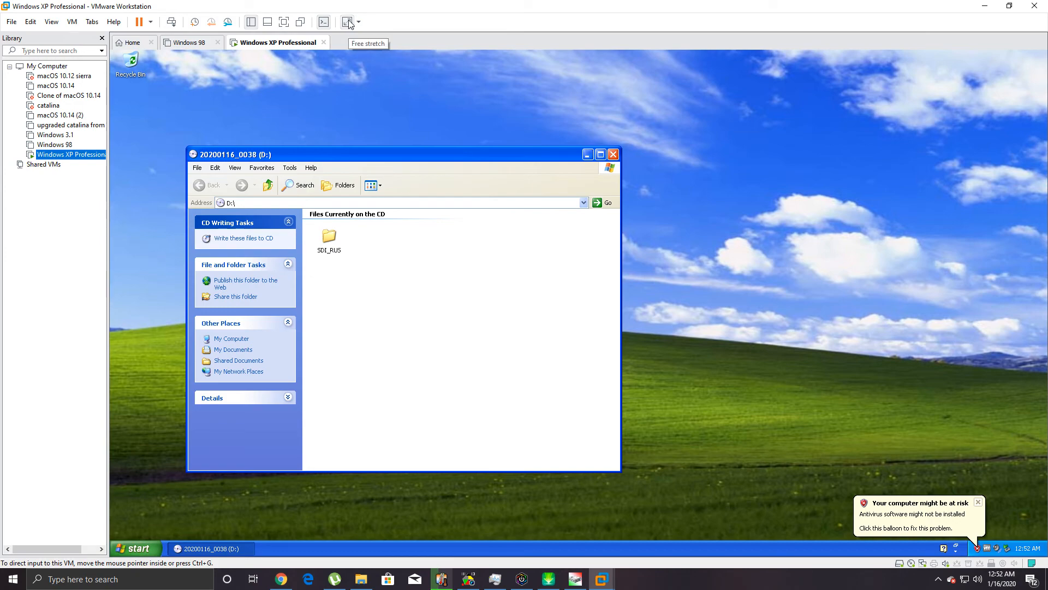
left_click(285, 22)
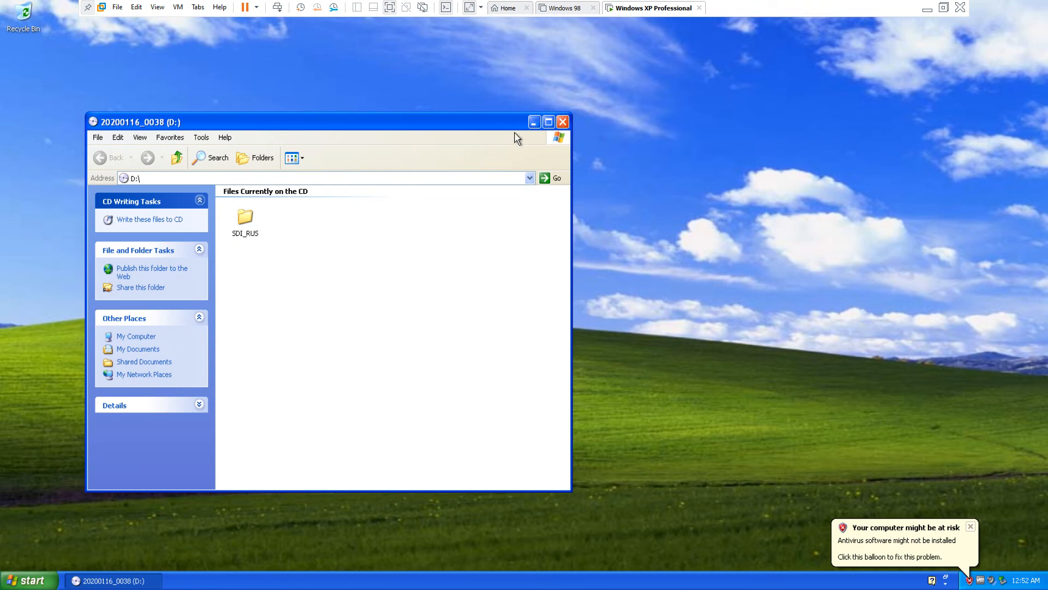
left_click_drag(295, 129, 548, 107)
- Look at the general System Properties from the Control Panel, close them and move the Control Panel window
left_click(30, 580)
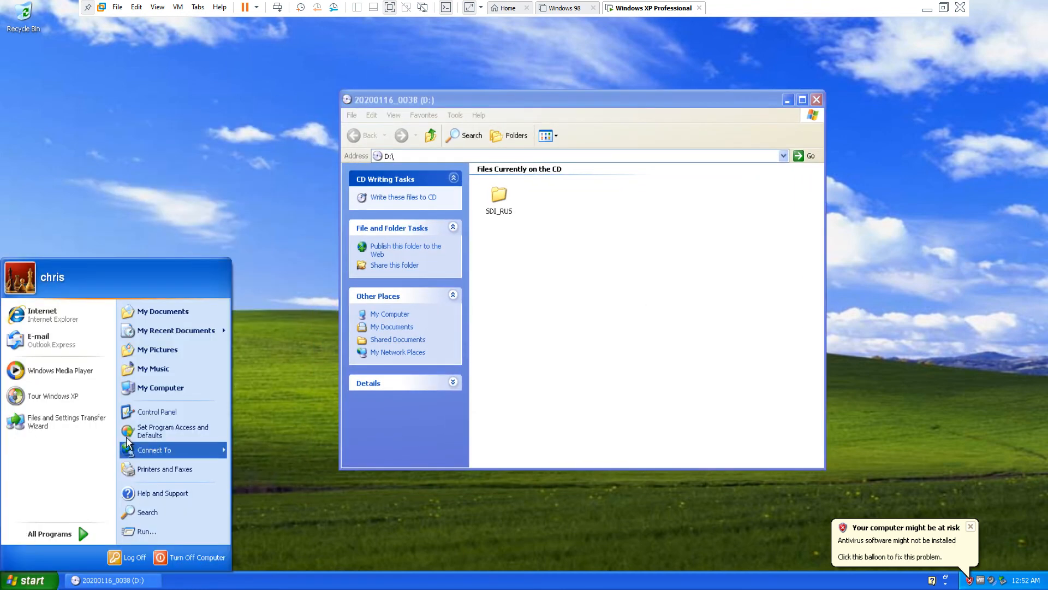
left_click(153, 406)
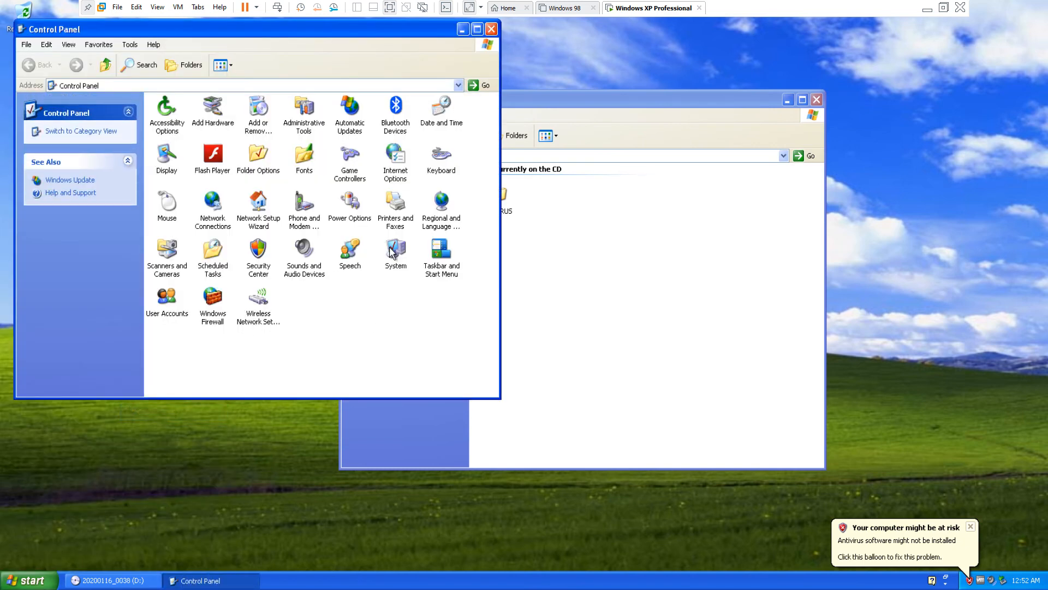
double_click(393, 251)
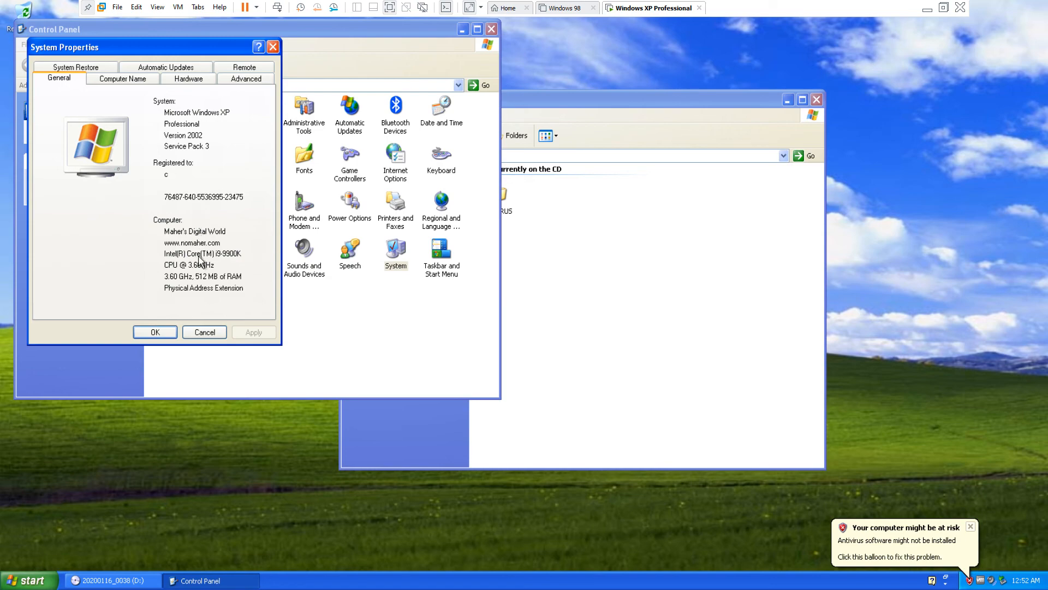
left_click(276, 51)
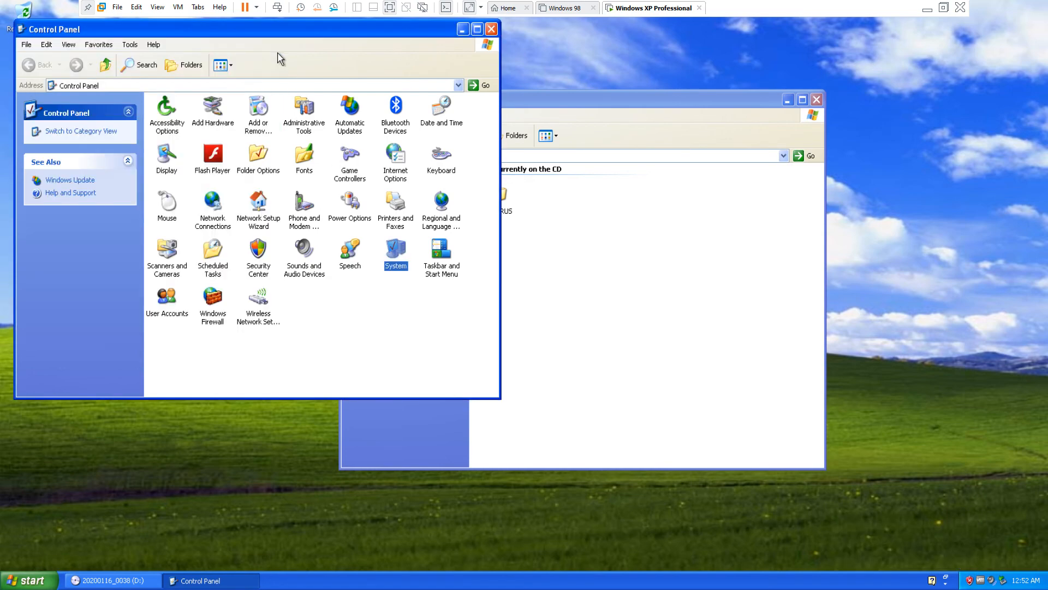
left_click_drag(299, 33, 486, 101)
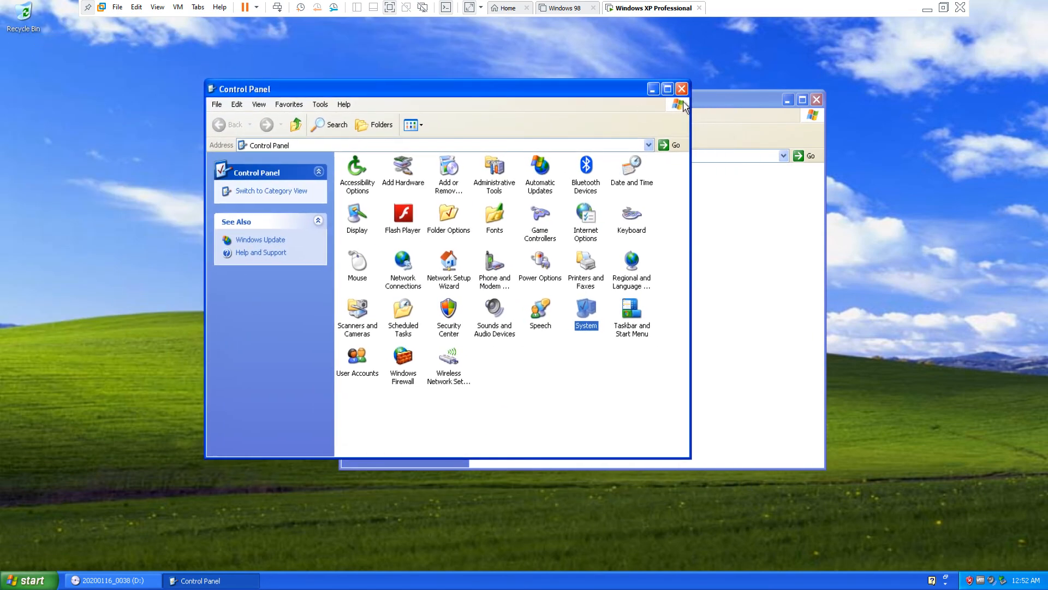
- Close the Control Panel, open the SDI_RUS folder on the D: drive and launch SDI_R1909
left_click(680, 89)
double_click(501, 206)
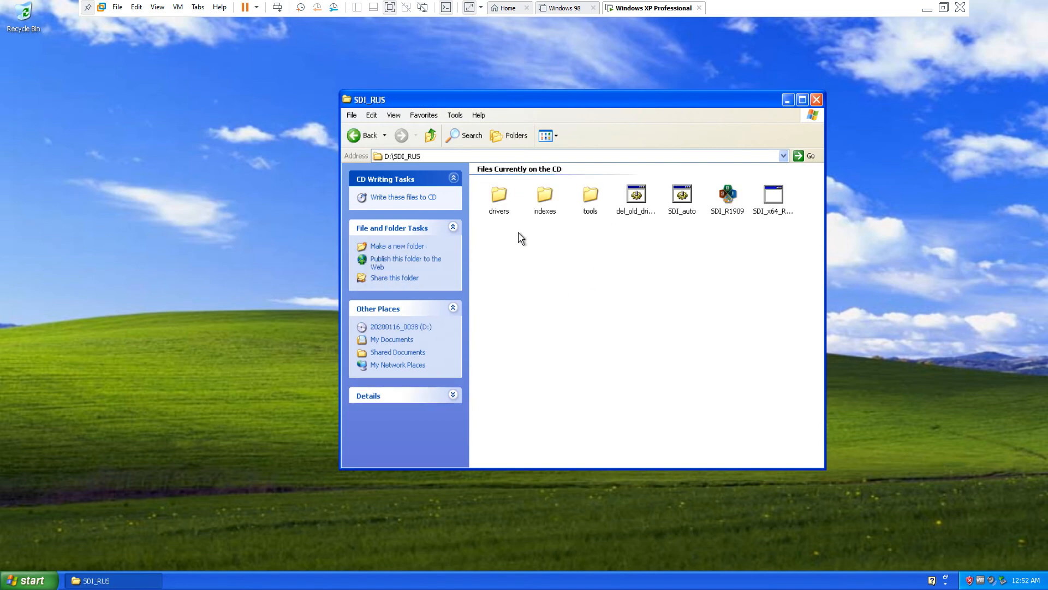
left_click(732, 201)
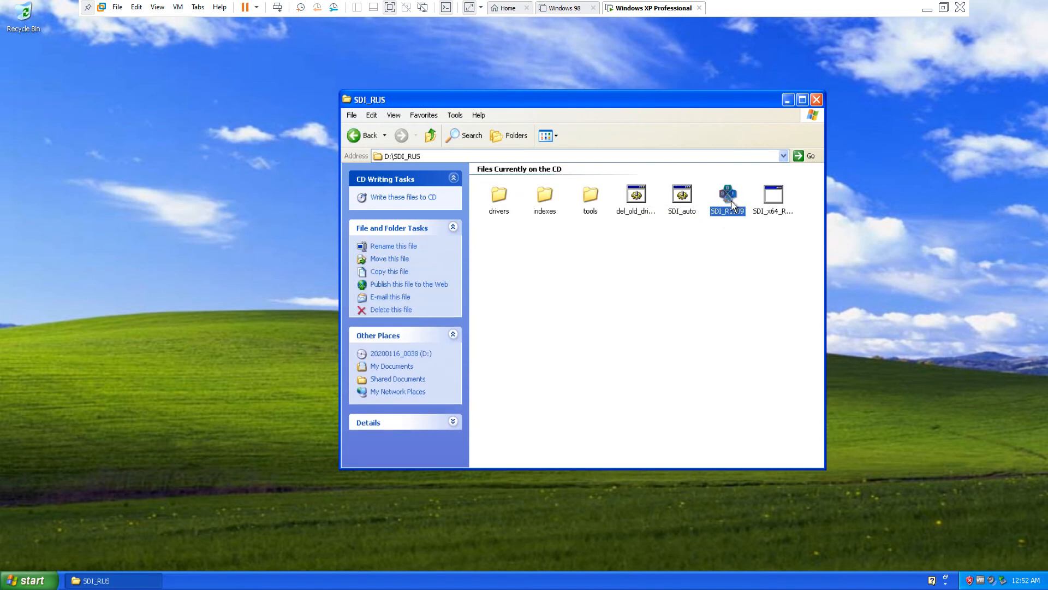
double_click(732, 201)
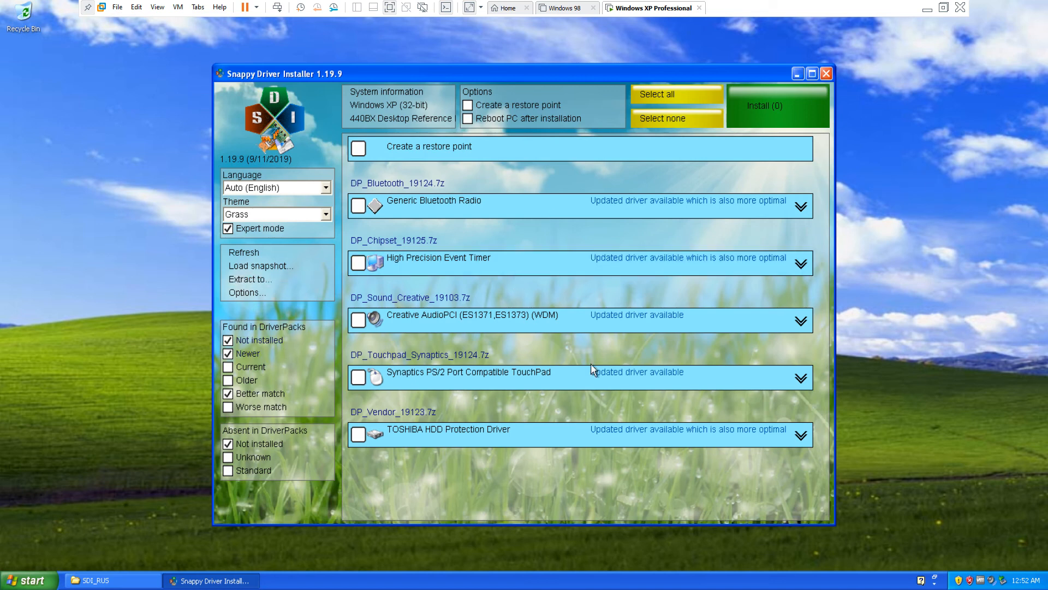
- Examine the device categories in Device Manager through the System Properties, and close Device Manager and the properties
right_click(110, 364)
left_click(43, 583)
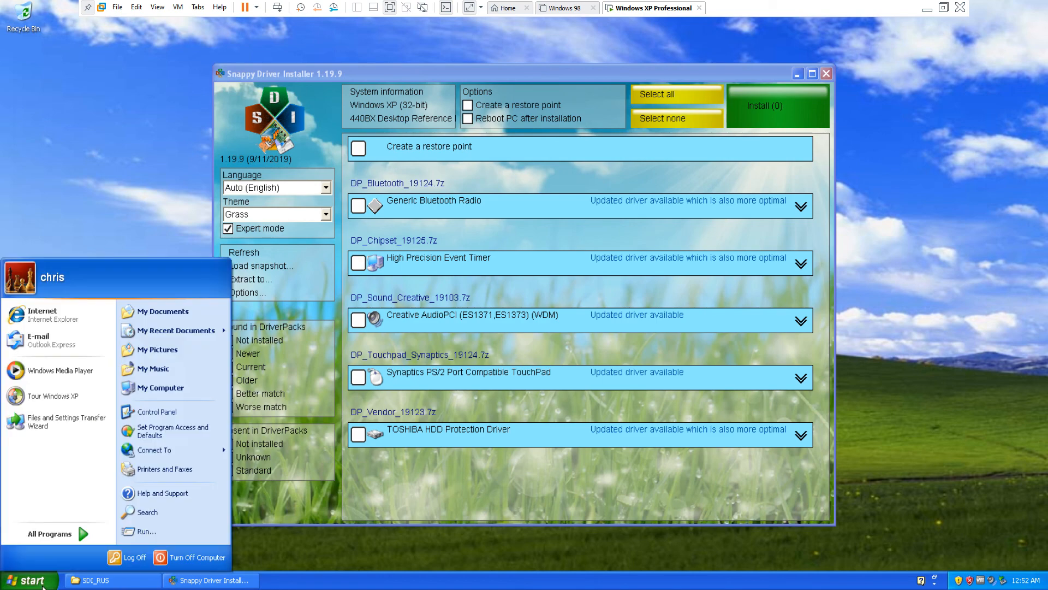
left_click(179, 417)
left_click(592, 316)
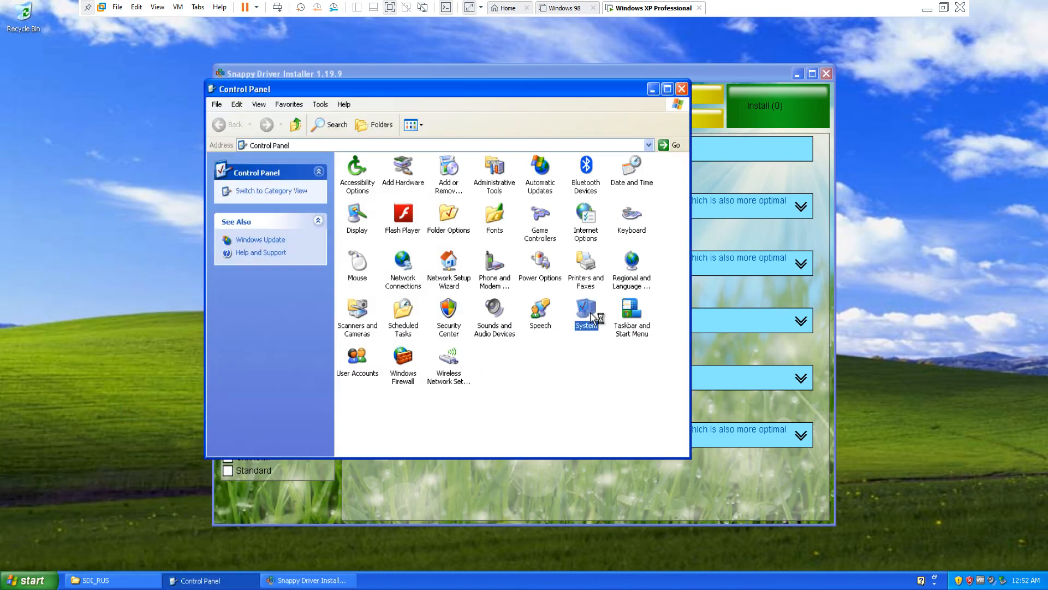
double_click(591, 316)
left_click(181, 60)
left_click(187, 128)
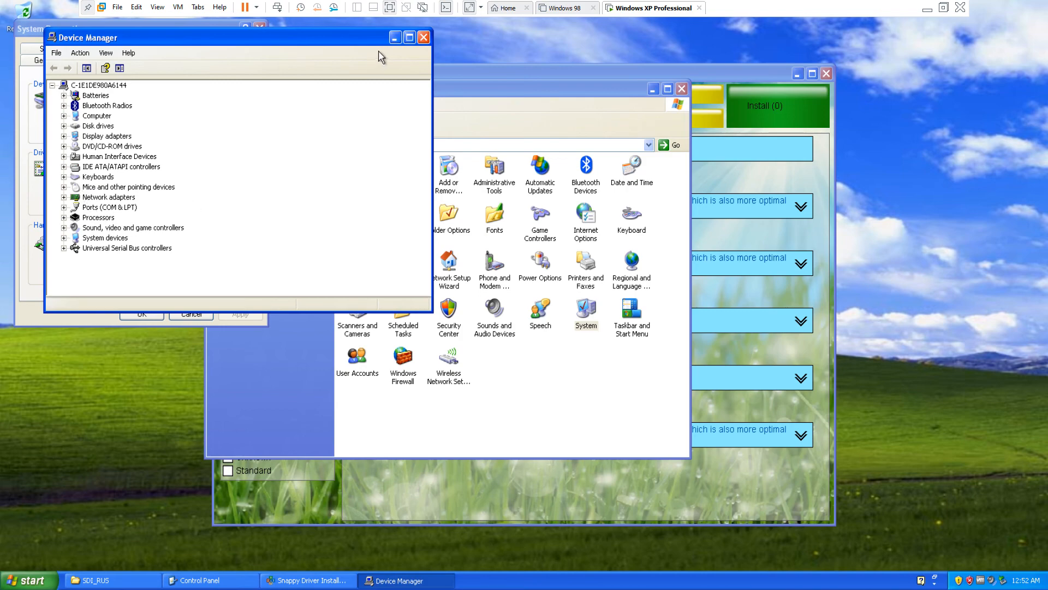
left_click(409, 38)
left_click(1018, 9)
left_click(424, 37)
left_click(259, 27)
- Launch Internet Explorer to test whether its home page loads, and close the browser
left_click(30, 580)
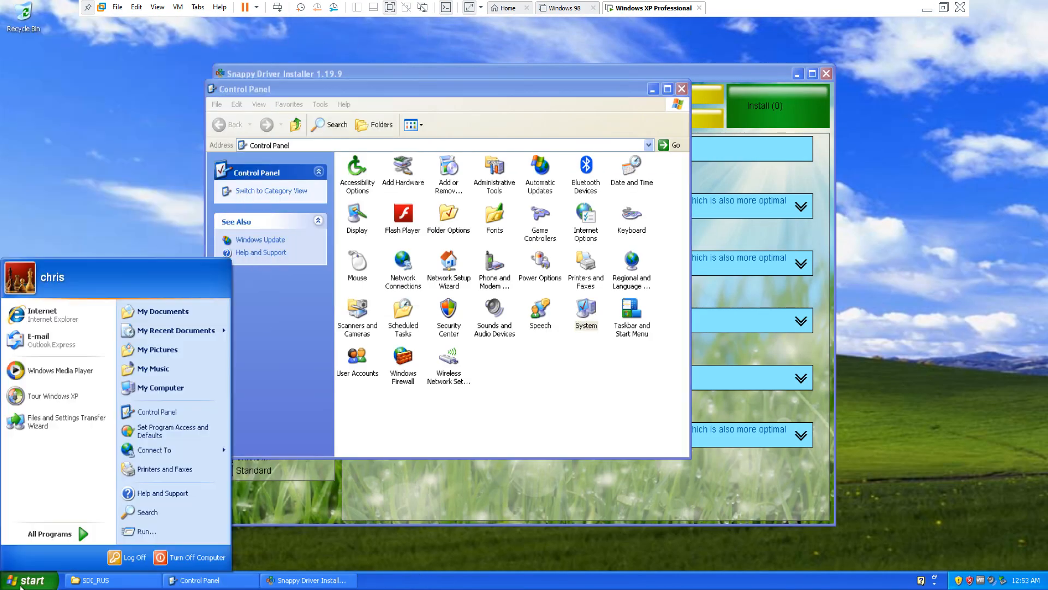
left_click(37, 317)
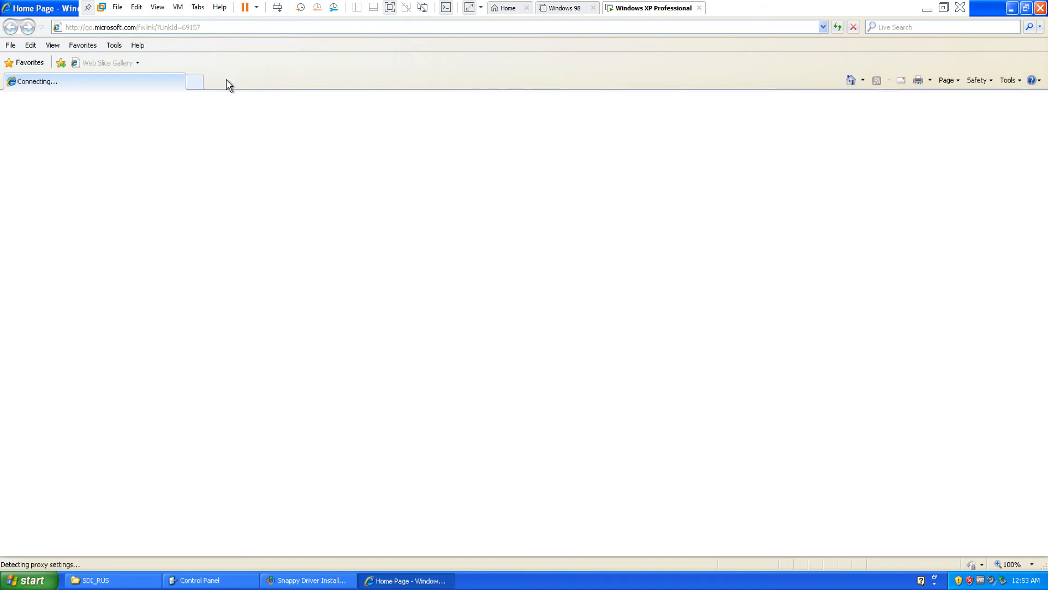
left_click(1040, 9)
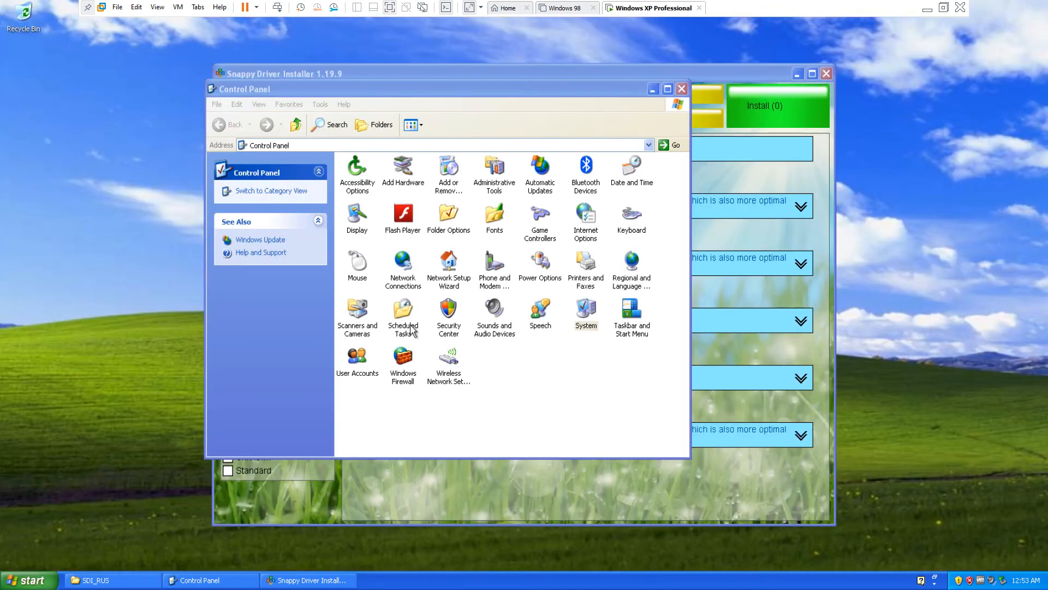
- Turn Windows Firewall off through the Network Connections' firewall settings
double_click(404, 273)
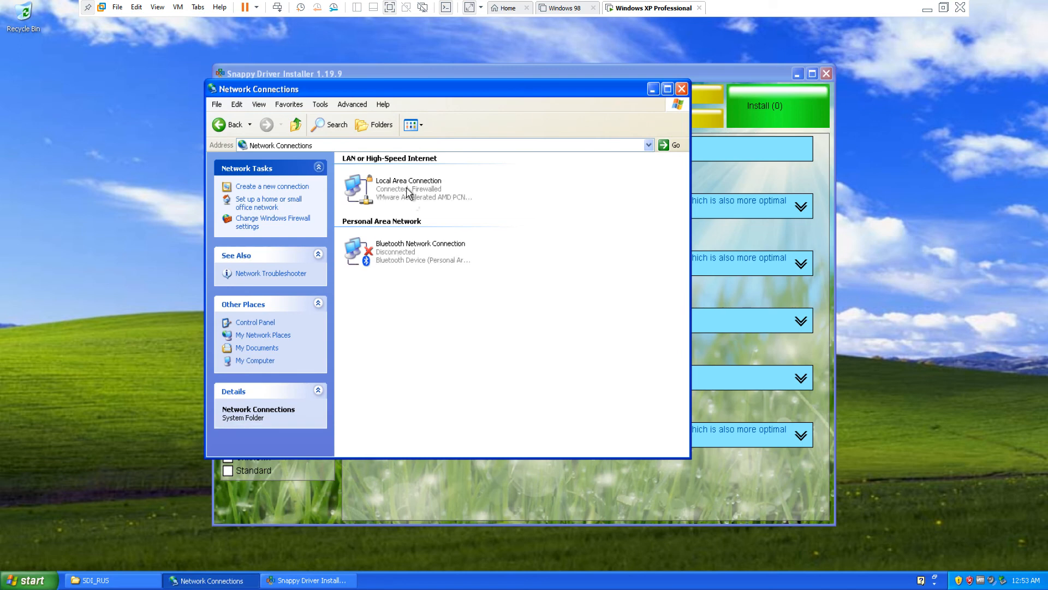
left_click(306, 218)
left_click(155, 353)
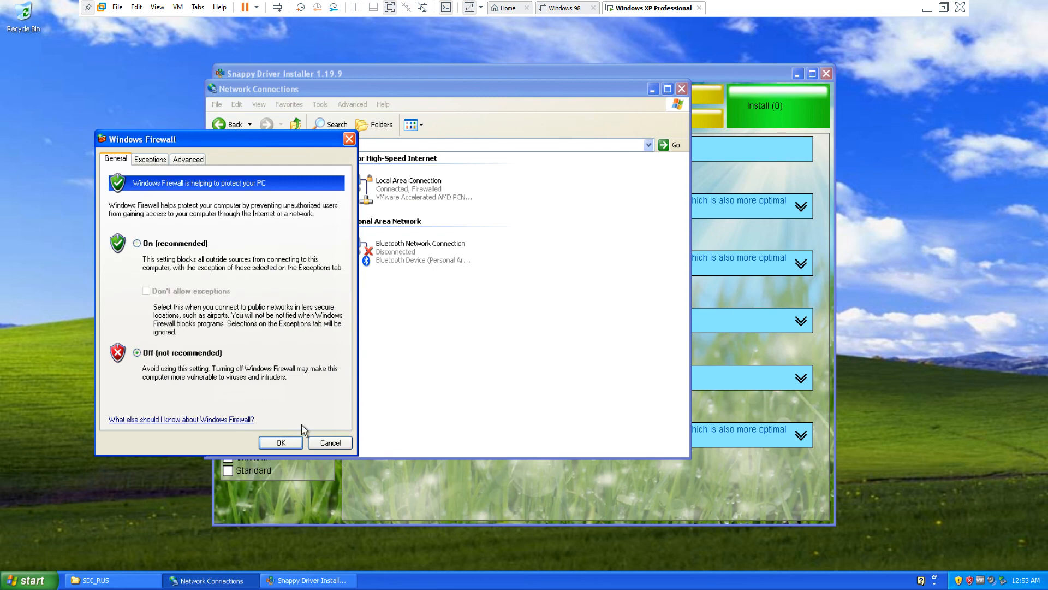
left_click(281, 442)
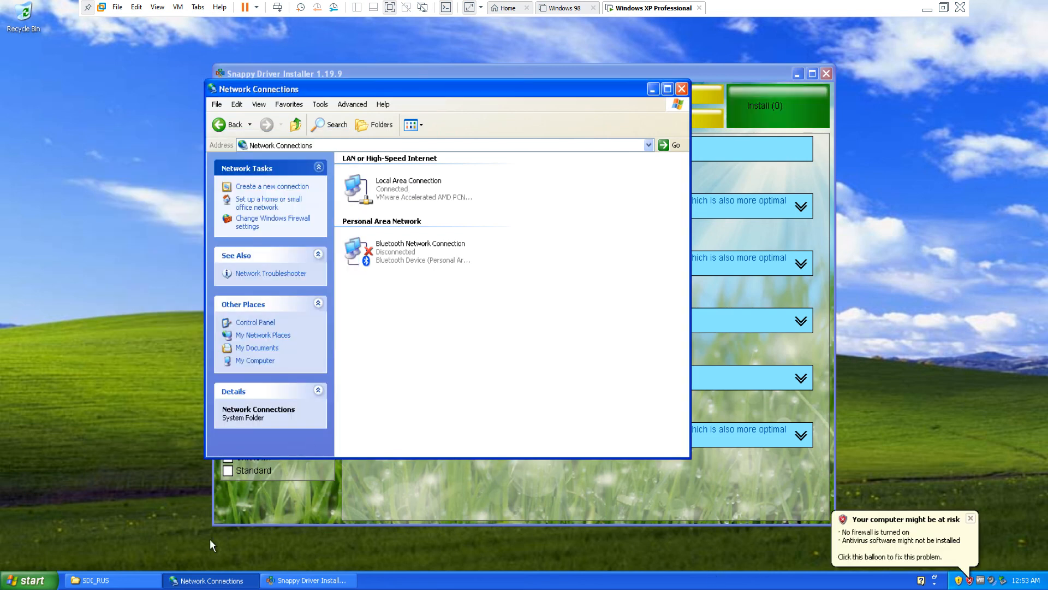
- Reopen Internet Explorer and load google.com
left_click(30, 580)
left_click(73, 317)
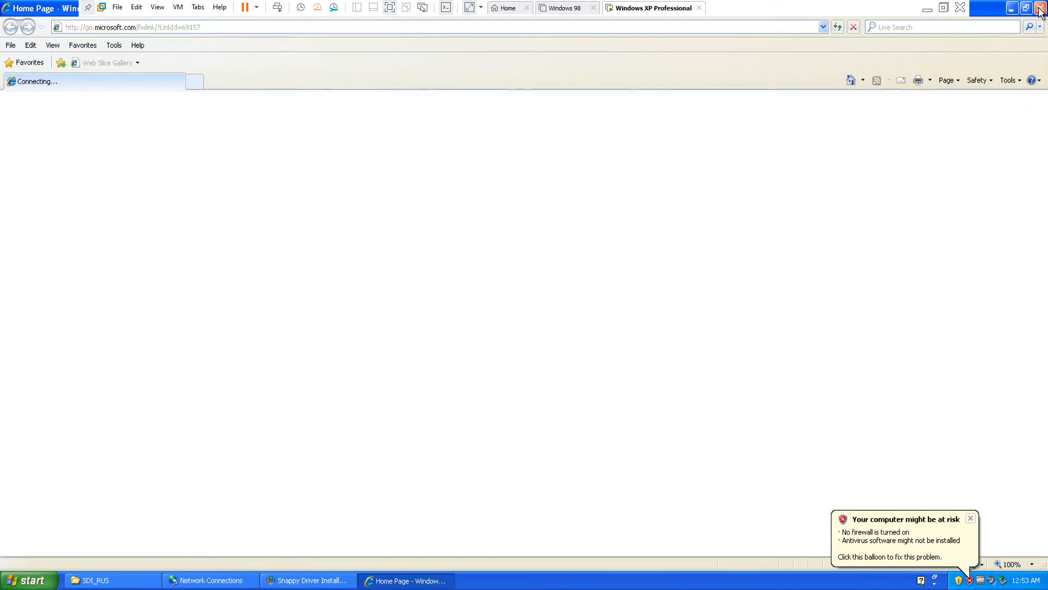
left_click(66, 27)
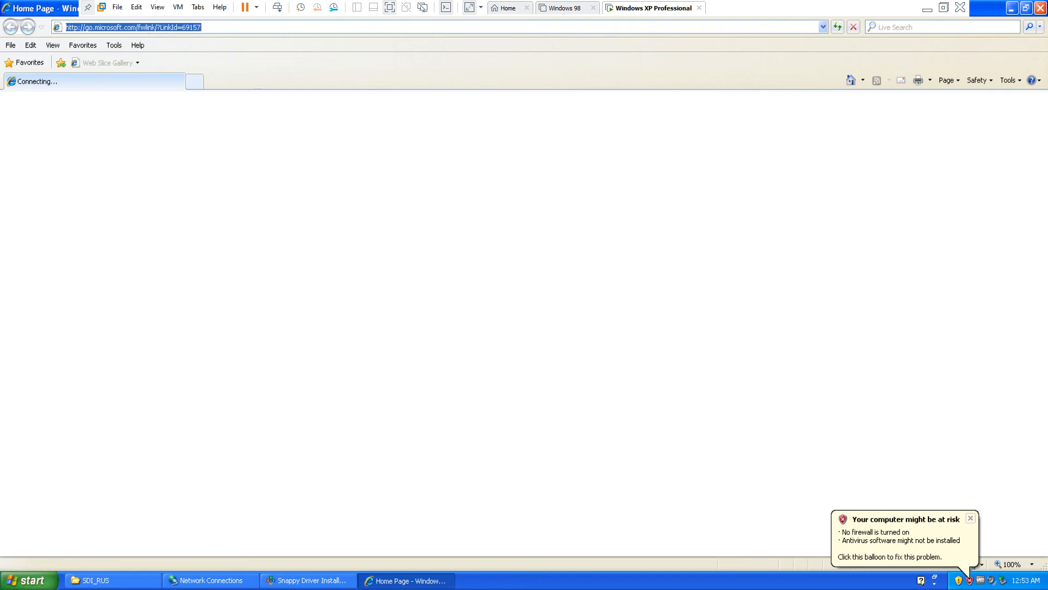
type("googler.com")
key("BackSpace")
key("BackSpace")
key("BackSpace")
key("BackSpace")
key("BackSpace")
type(".com")
key("Return")
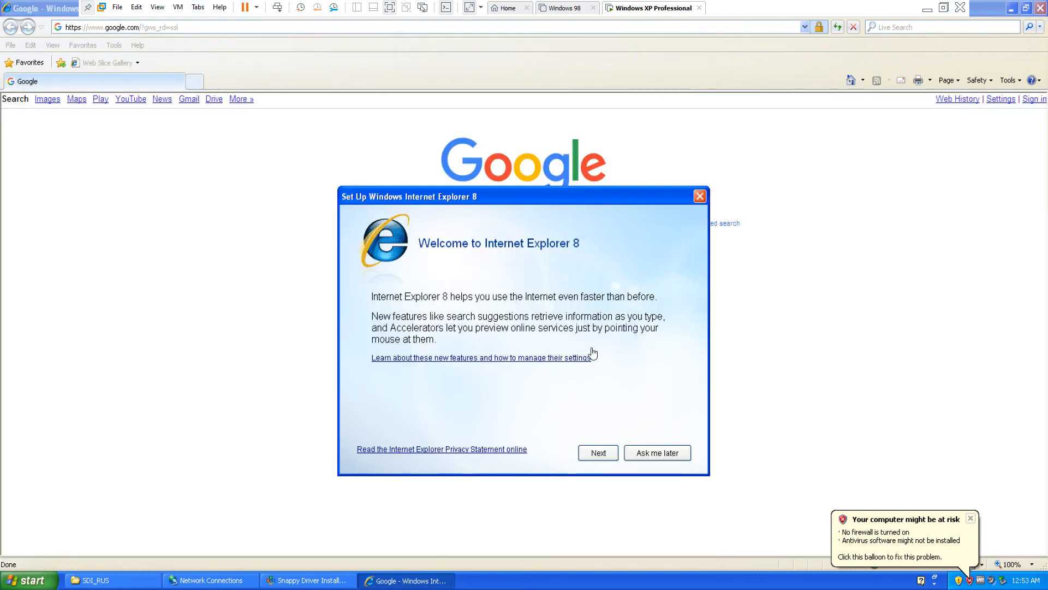
- Complete the Internet Explorer 8 setup using the express settings
left_click(598, 454)
left_click(437, 337)
left_click(616, 453)
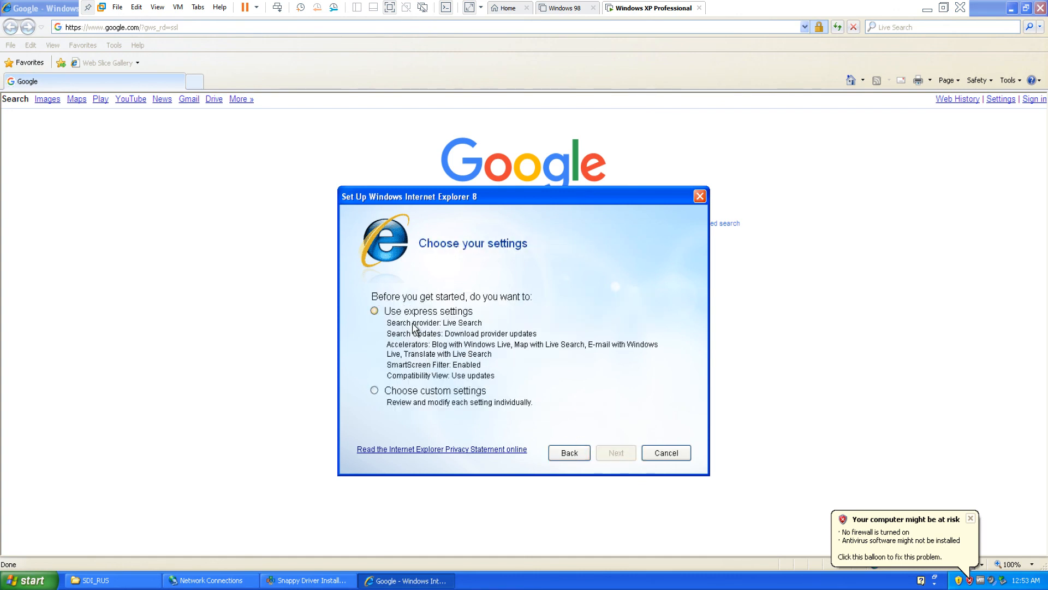
left_click(416, 314)
left_click(615, 453)
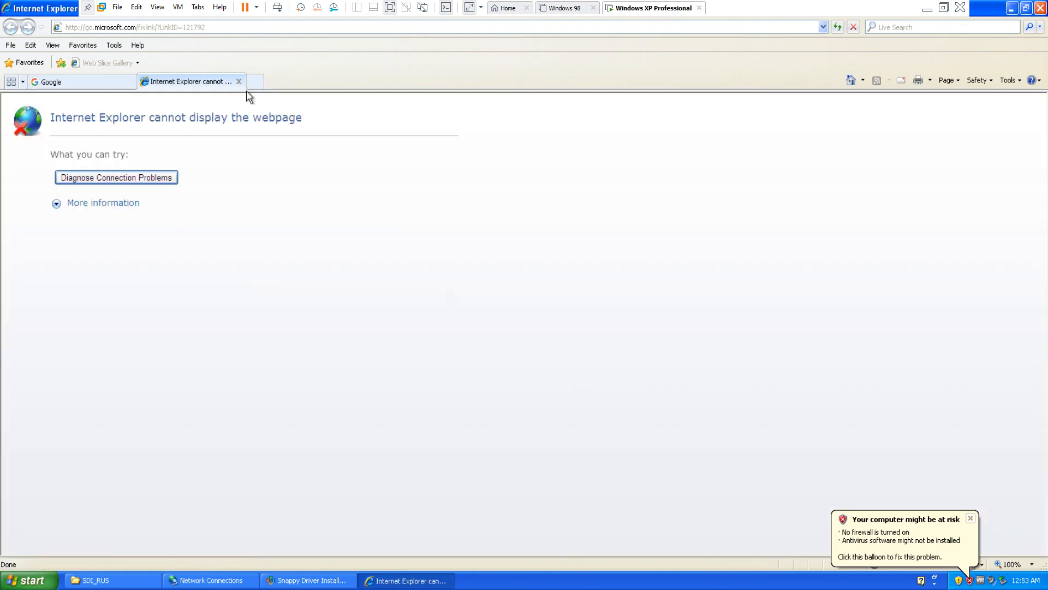
- Start diagnosing the connection problem on the failed page, cancel the diagnostics and close that page's tab
left_click(151, 179)
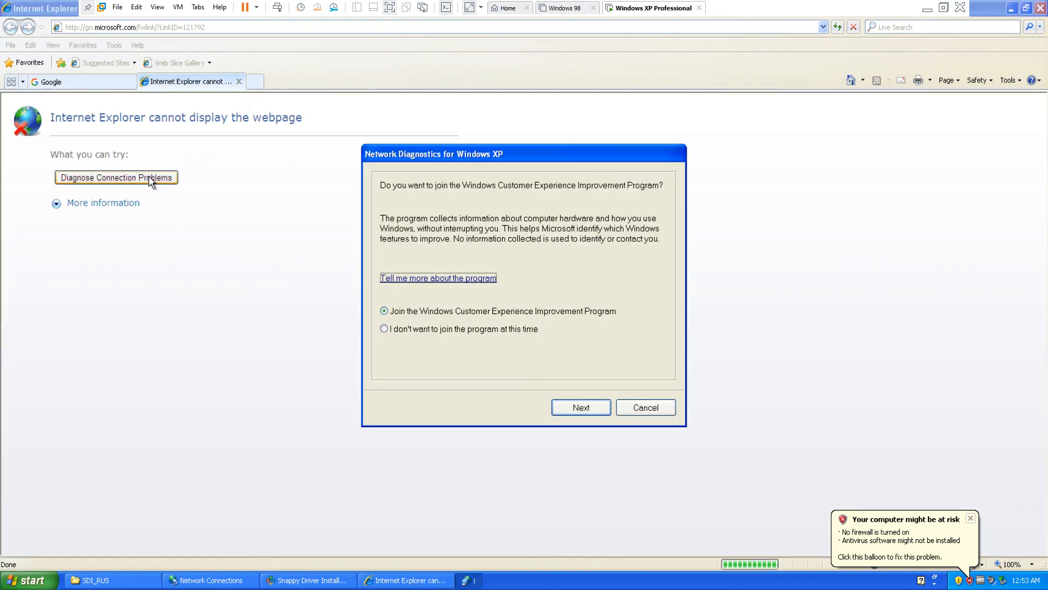
left_click(637, 411)
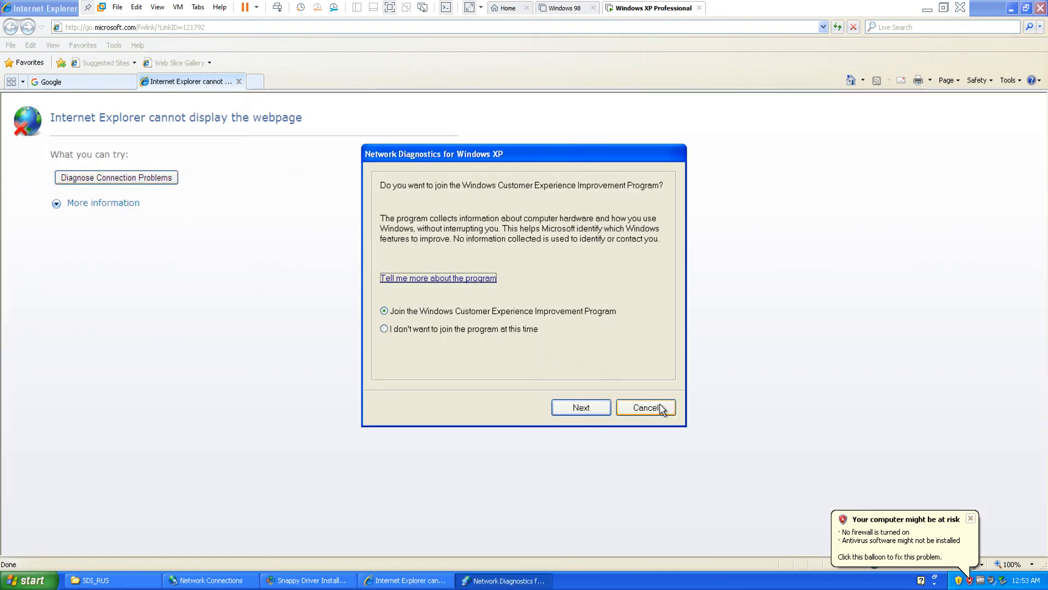
left_click(238, 81)
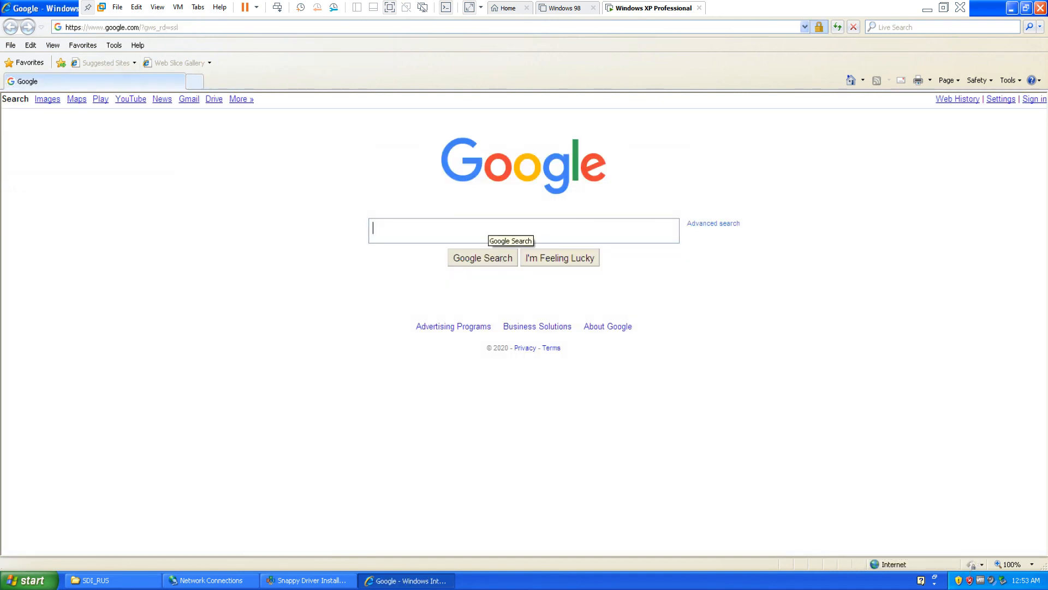
- Search Google for youtube and open the YouTube website from the results
type("y")
key("BackSpace")
type("youtube")
key("Return")
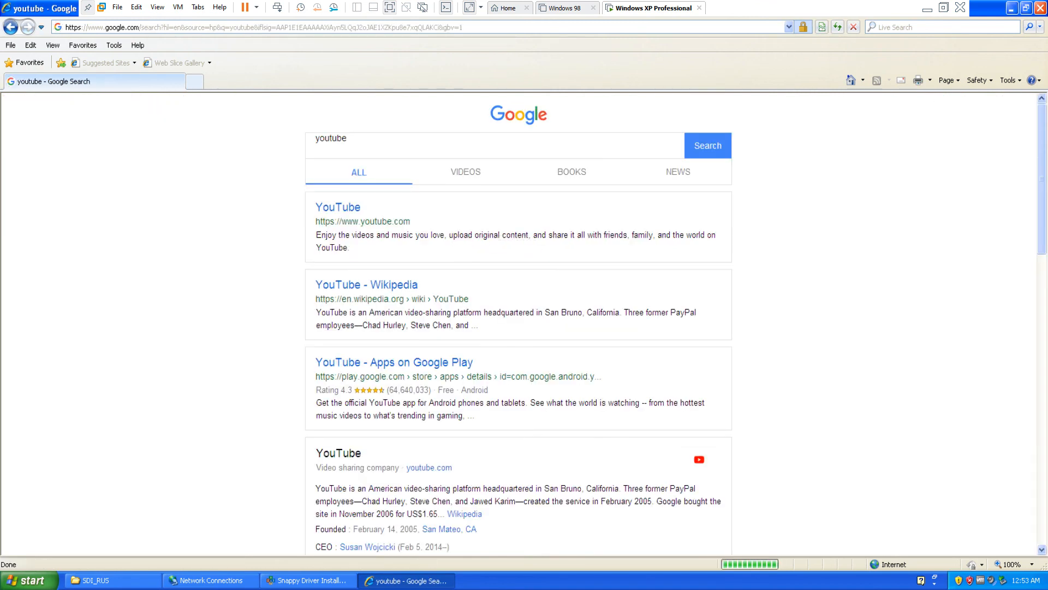
left_click(352, 218)
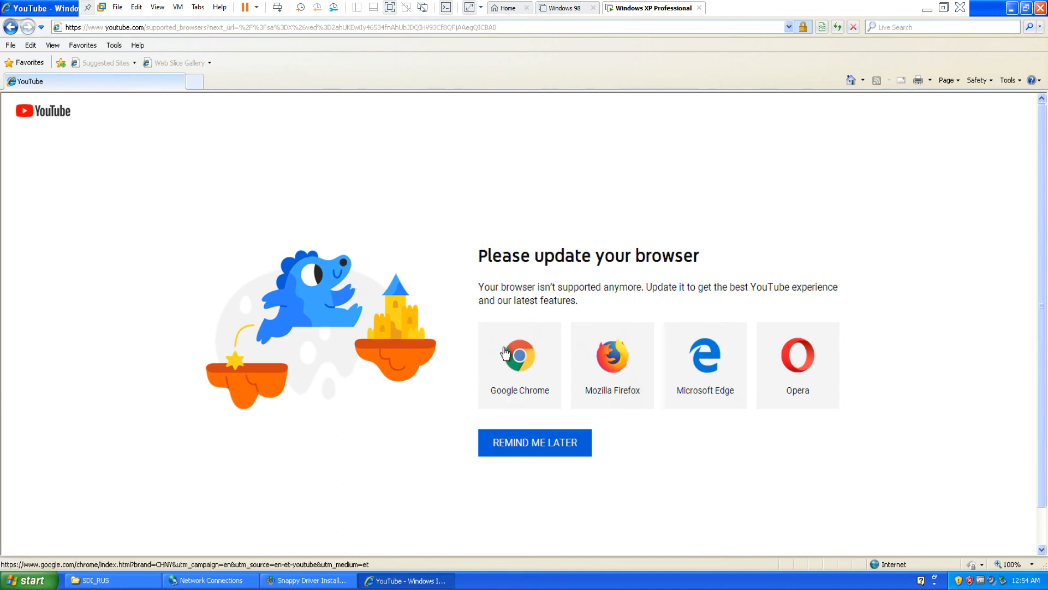
- Close Internet Explorer, Network Connections, Snappy Driver Installer and the SDI_RUS folder
left_click(1040, 8)
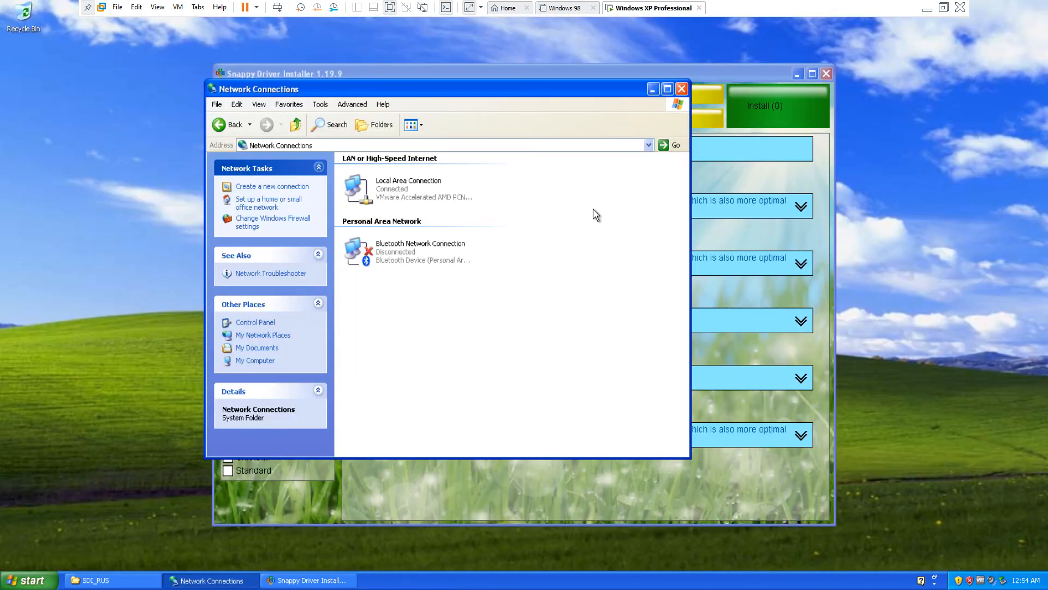
left_click(683, 90)
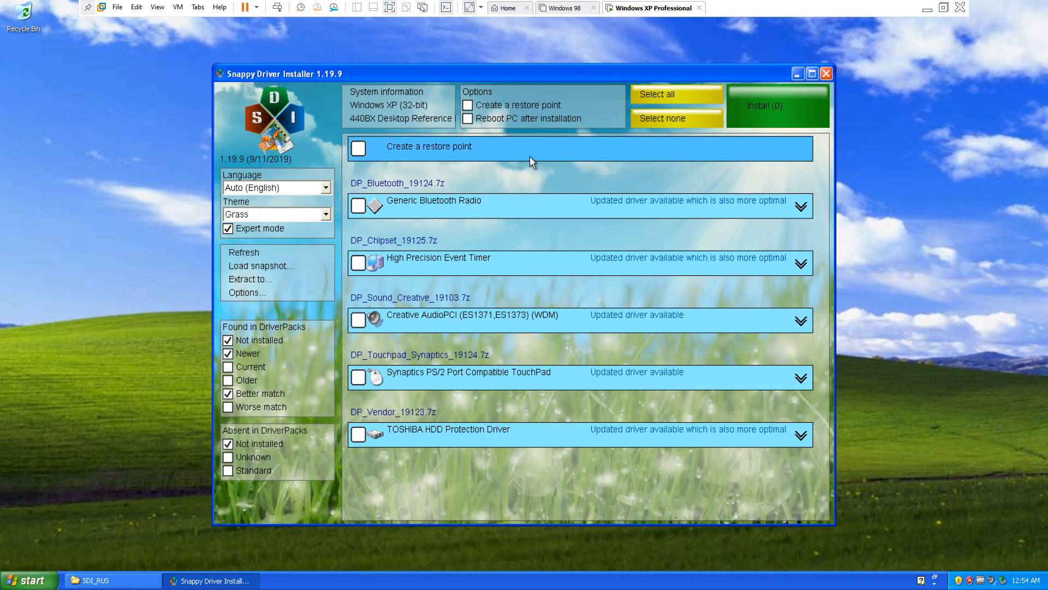
left_click(826, 74)
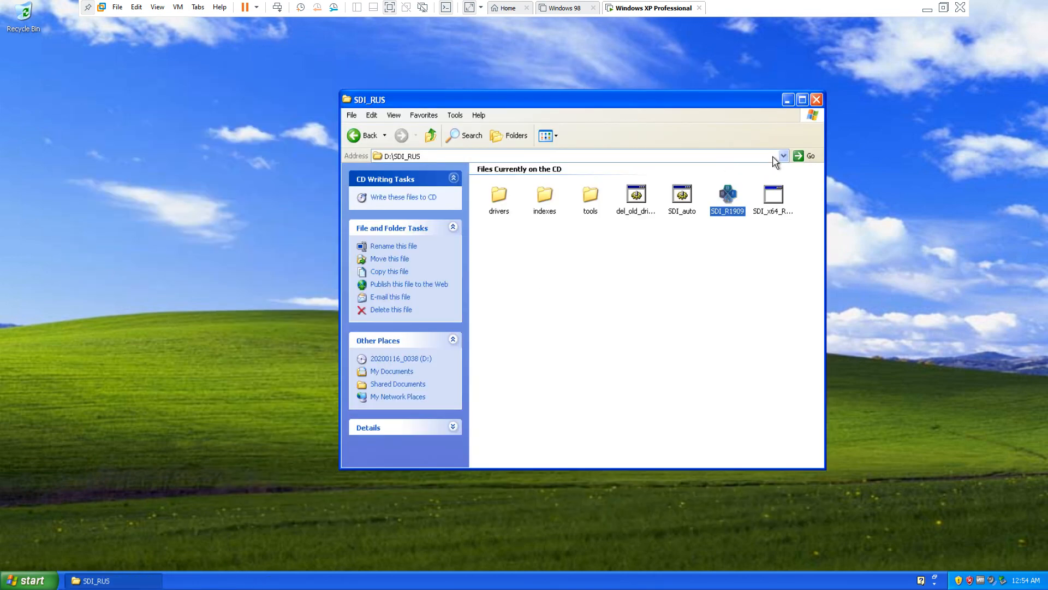
left_click(817, 99)
- Look at the contents of the Local Disk (C:) through My Computer and close the window
left_click(30, 580)
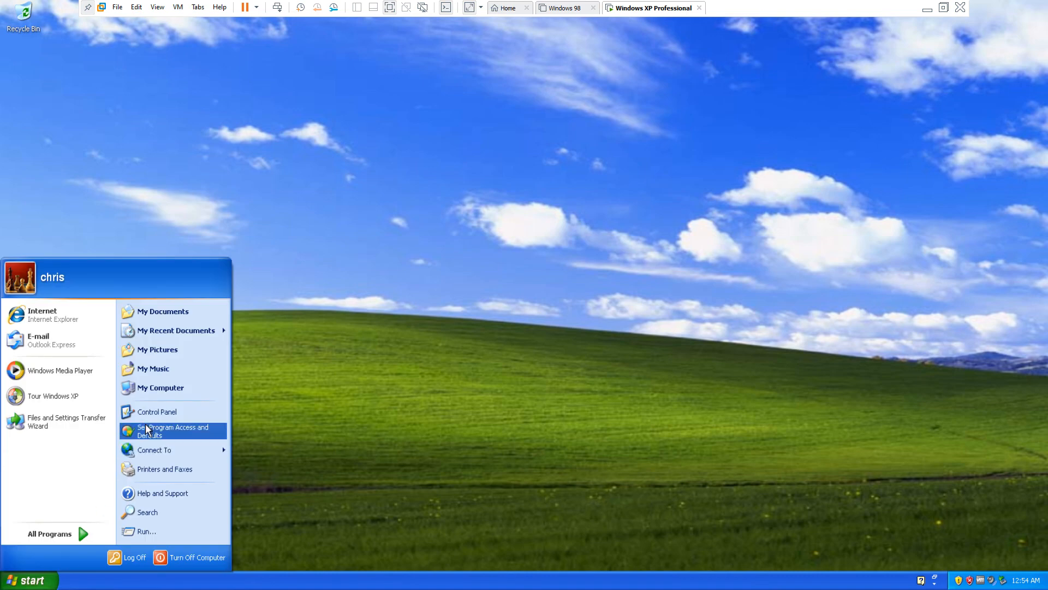
left_click(574, 382)
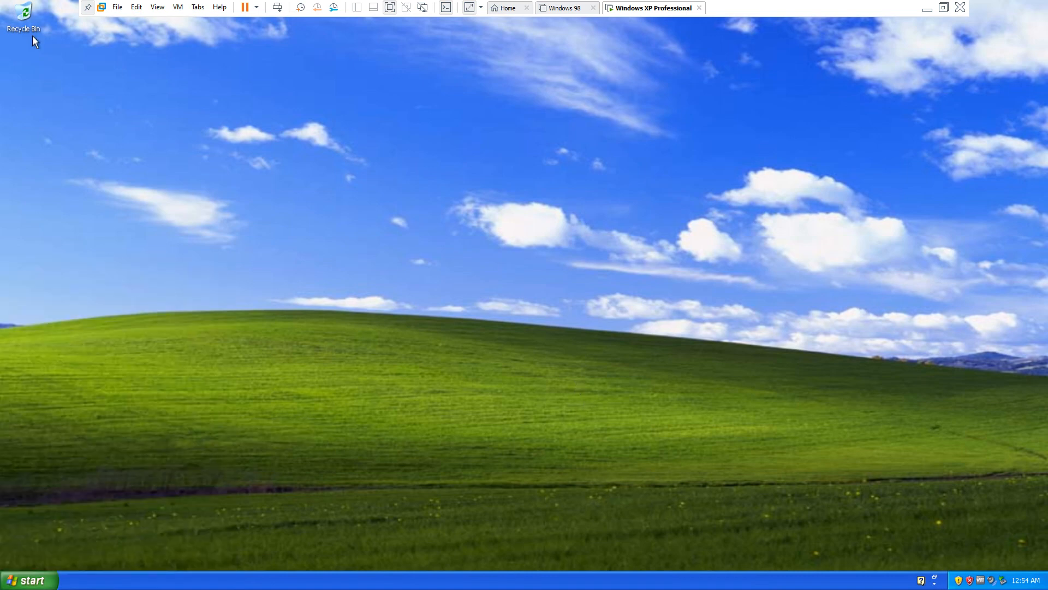
left_click(52, 579)
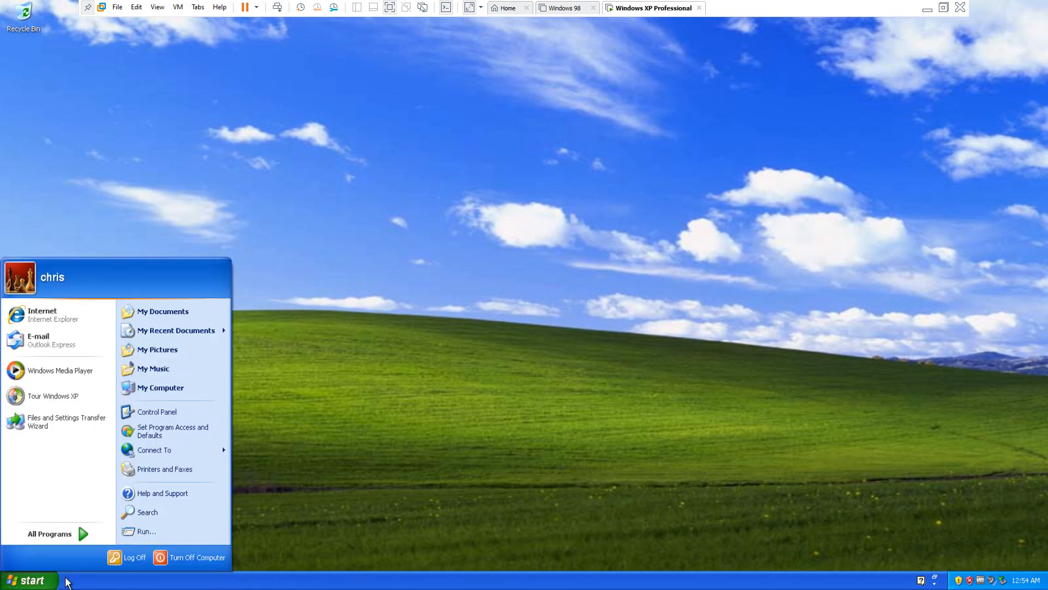
left_click(175, 393)
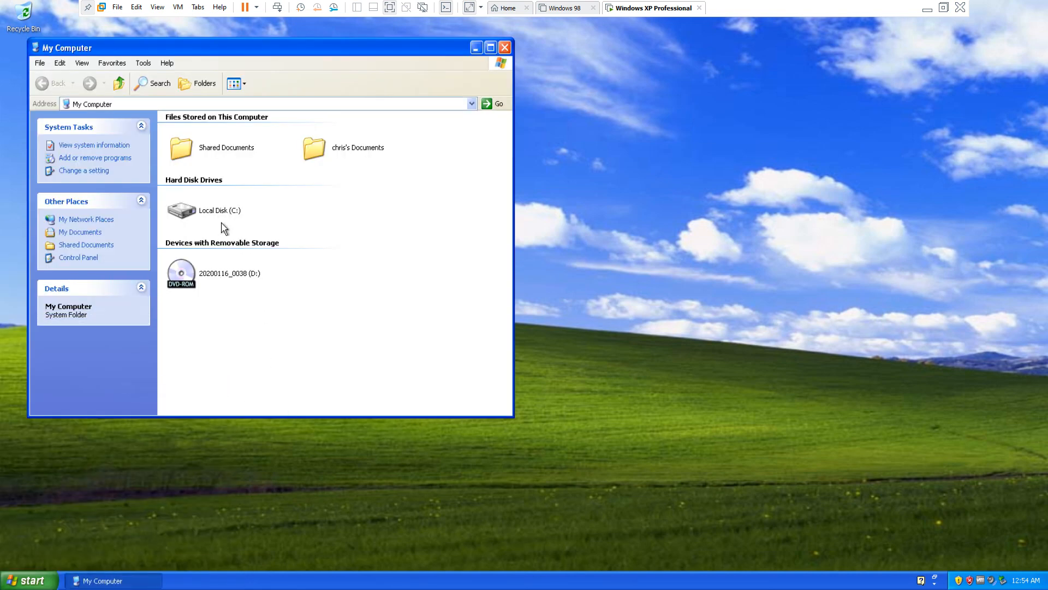
double_click(212, 213)
left_click(233, 204)
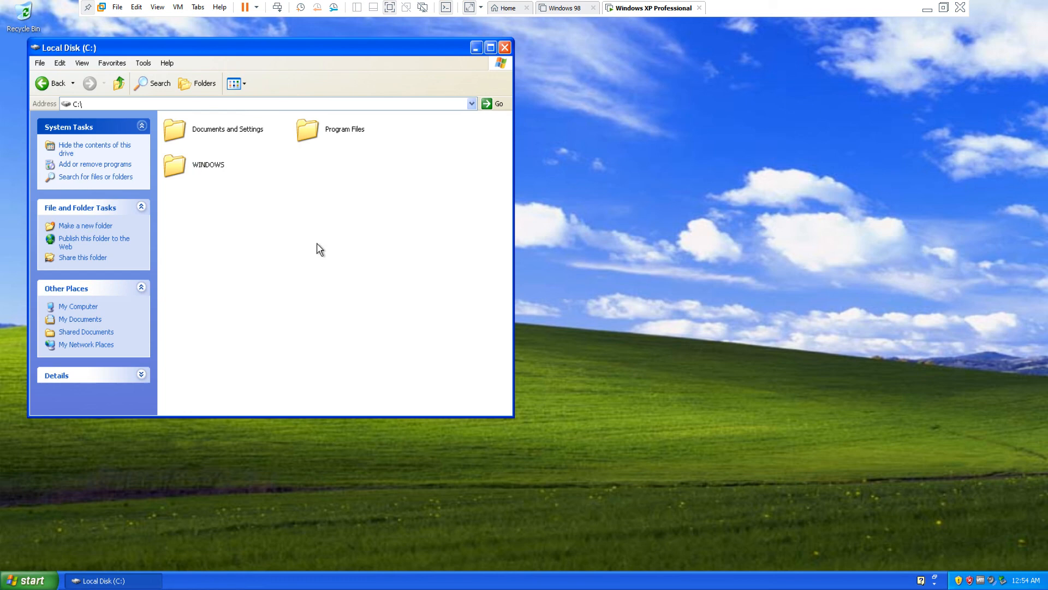
left_click(505, 45)
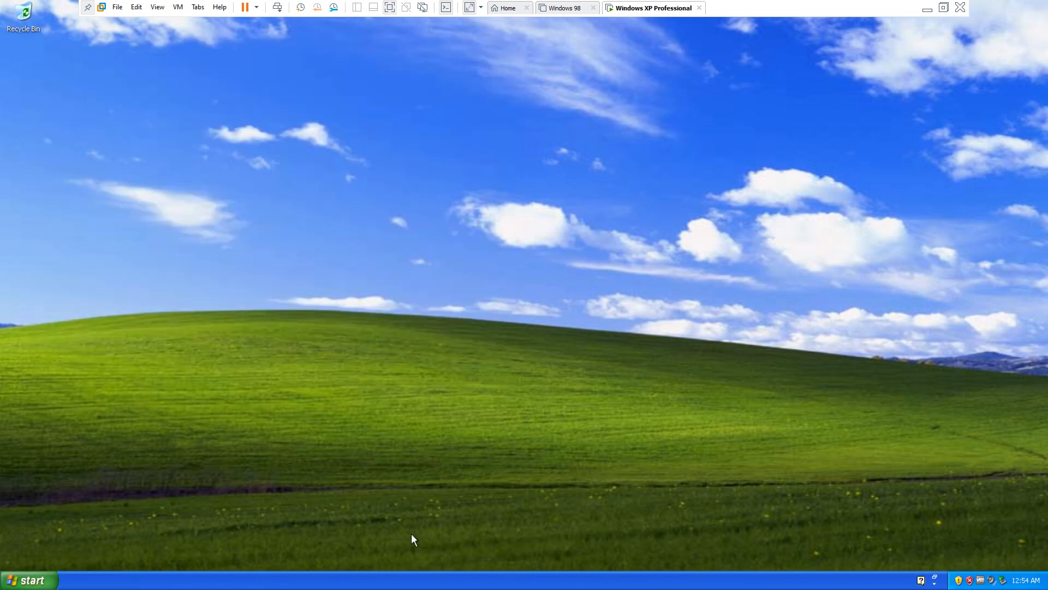